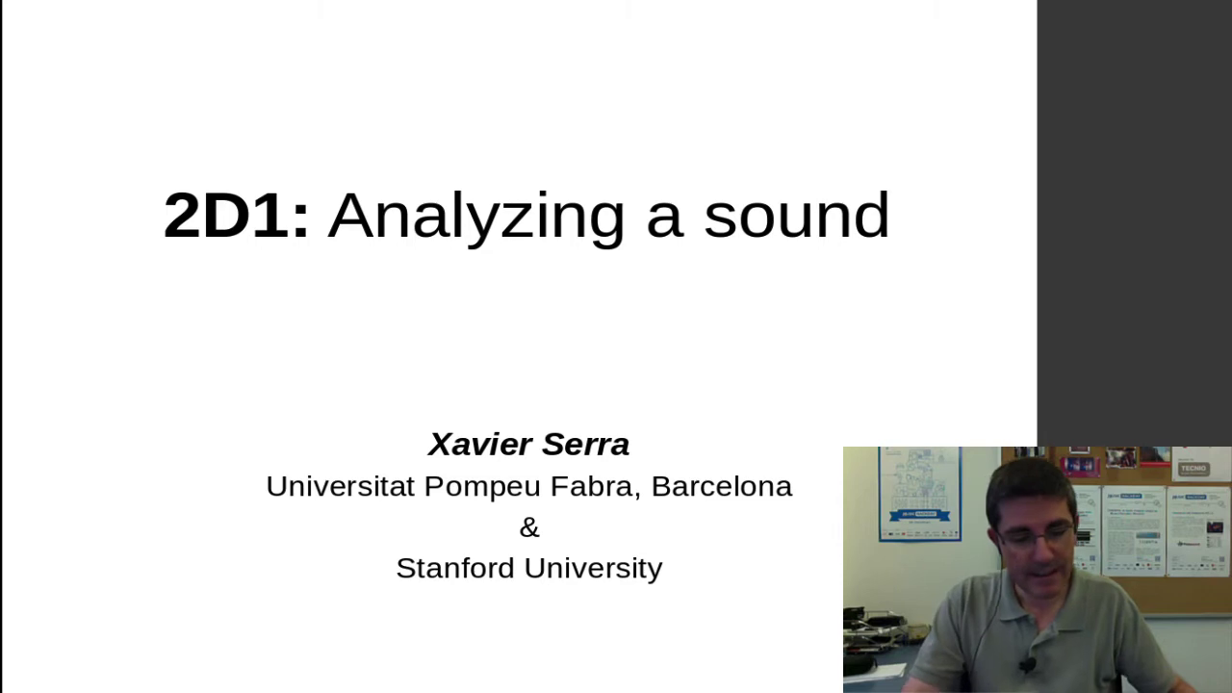
Leave the slideshow, bring Audacity forward and start recording the tuning-fork sound into a mono track
key(Escape)
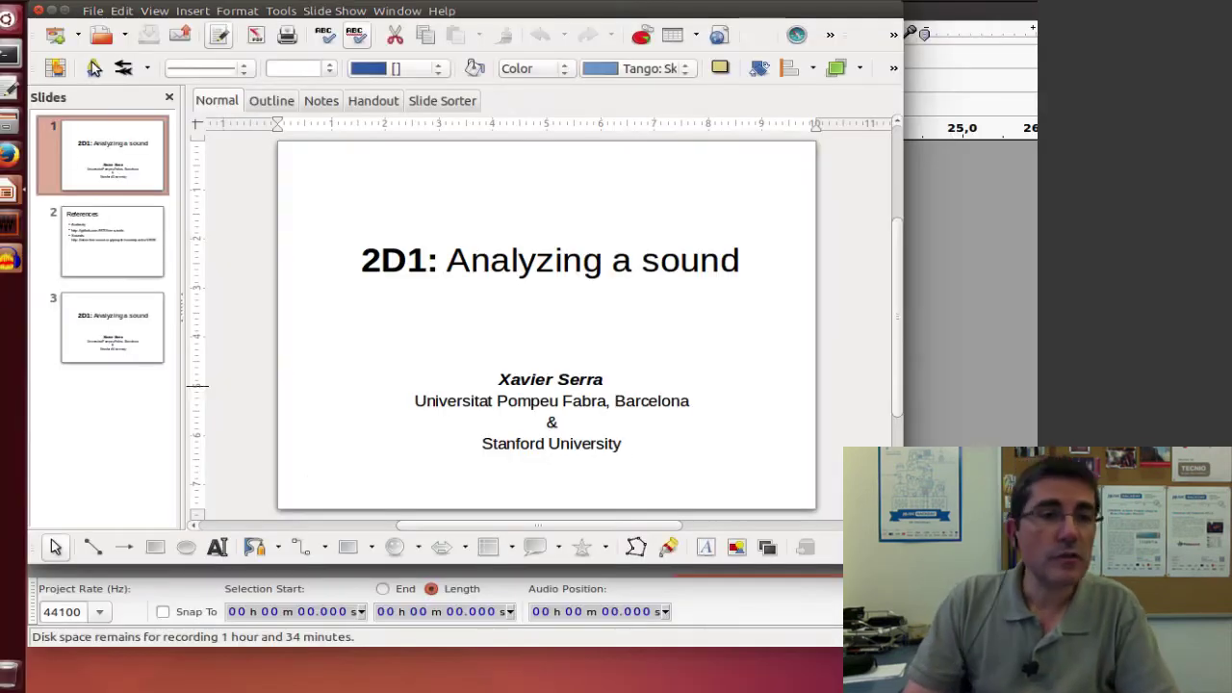
click(6, 261)
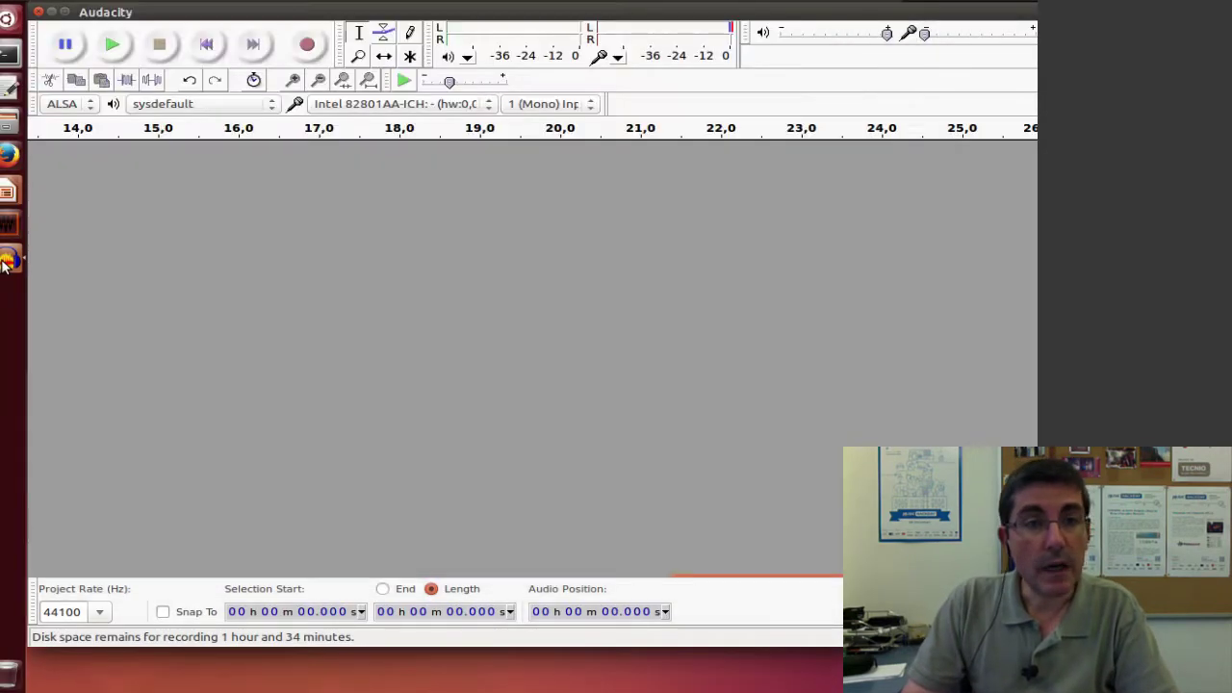
click(308, 47)
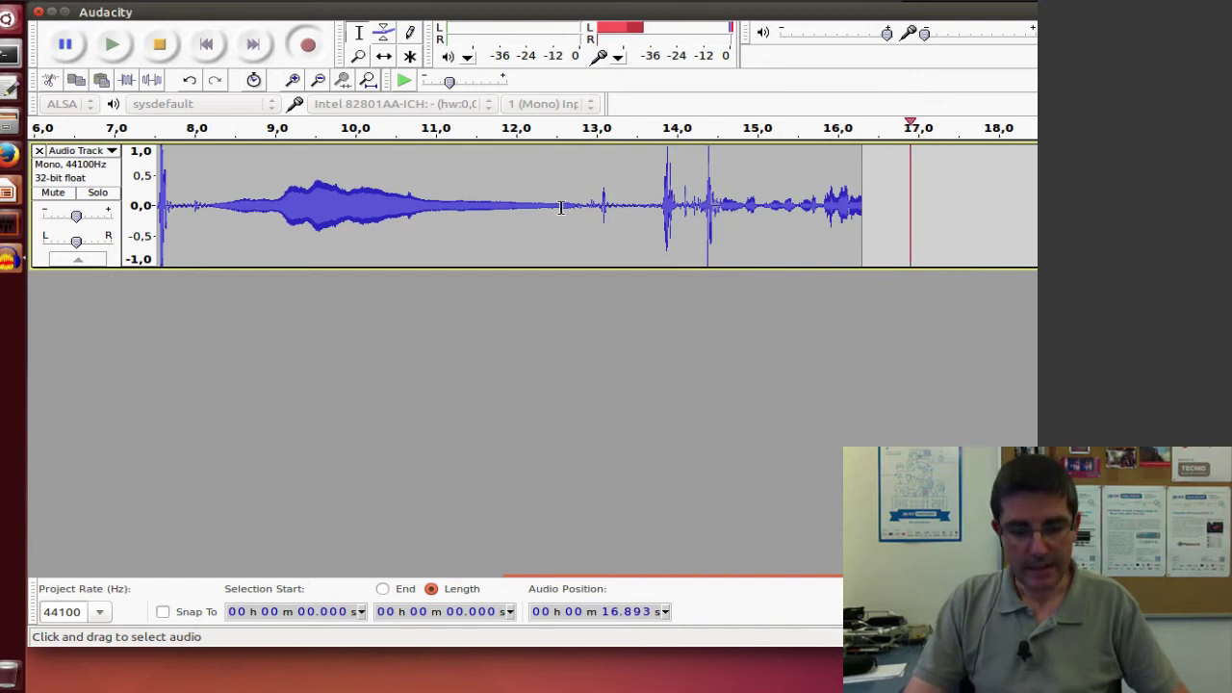
Stop recording, delete the noisy tail after 12.63 s and the first 8.24 s, then play it back
key(space)
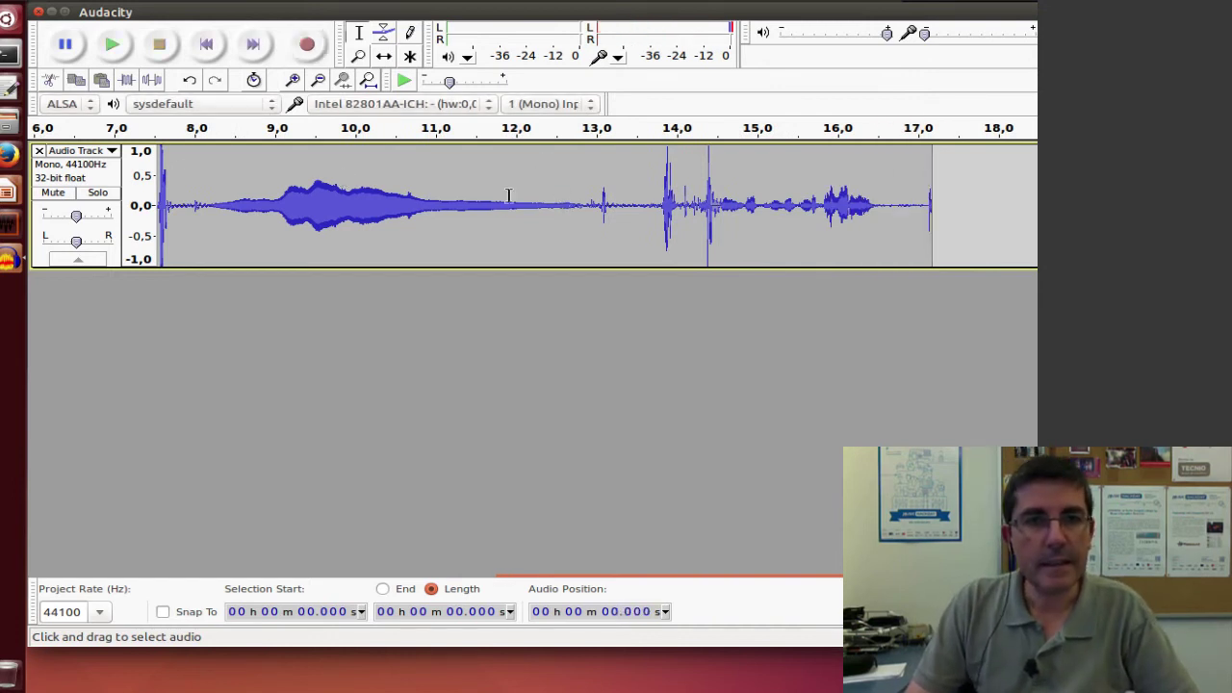
drag(566, 202, 932, 210)
key(Delete)
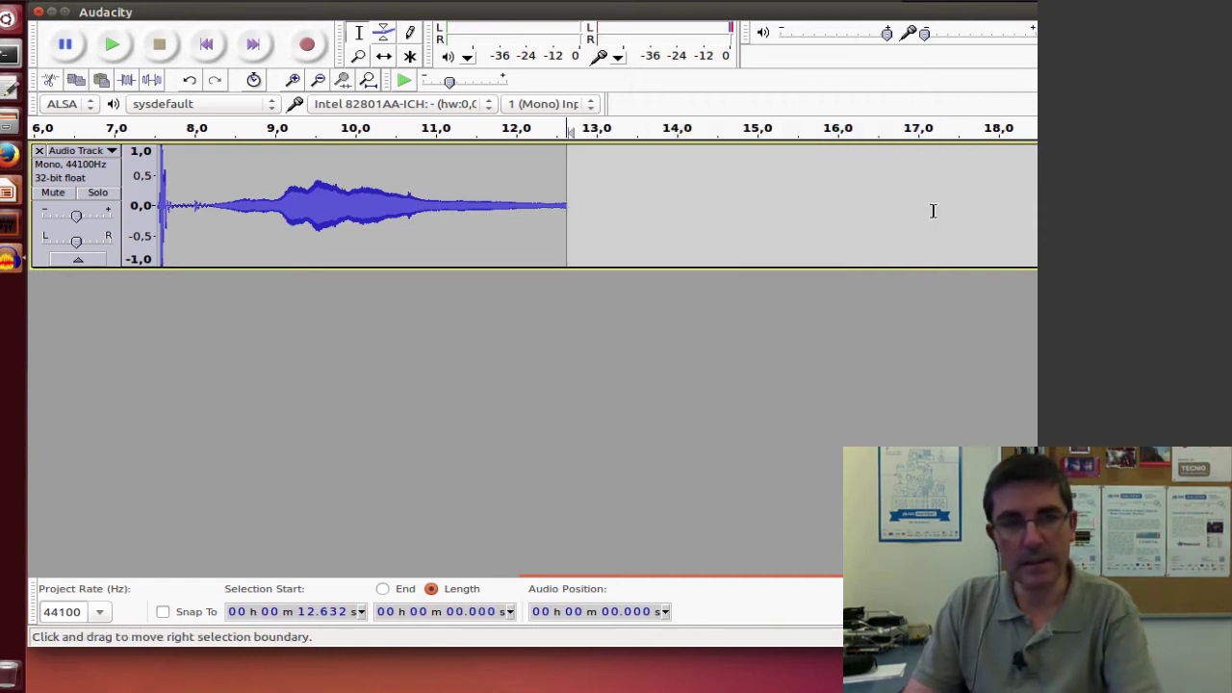
drag(213, 206, 144, 206)
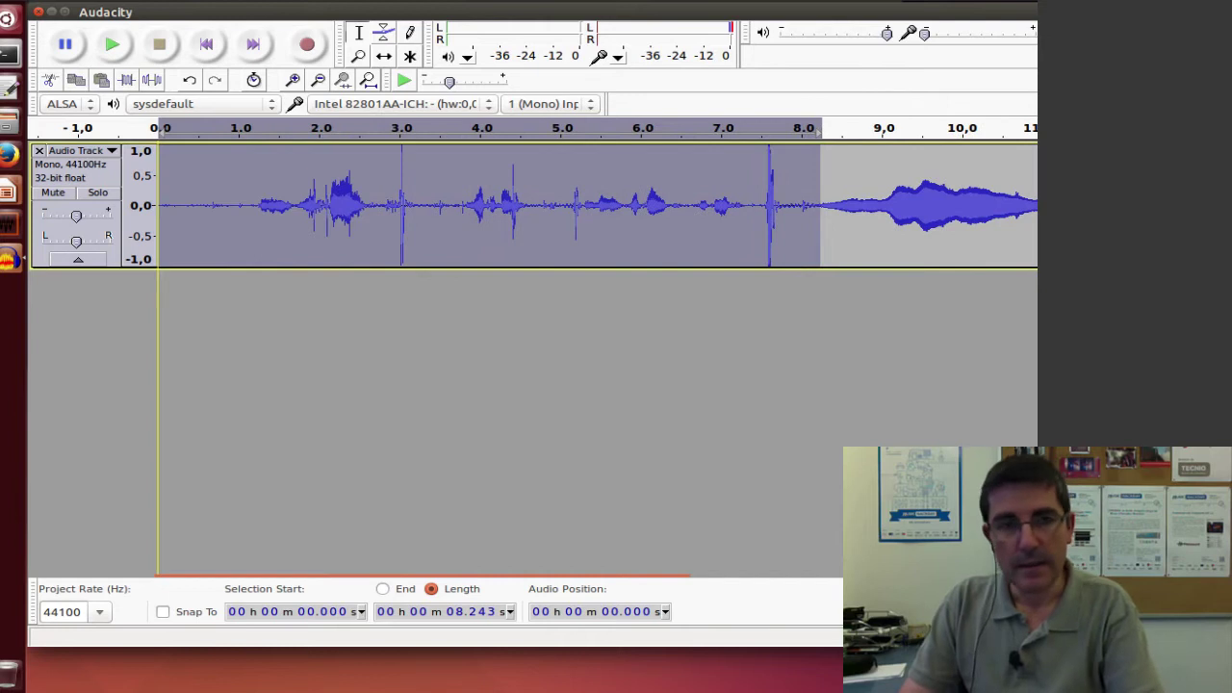
key(Delete)
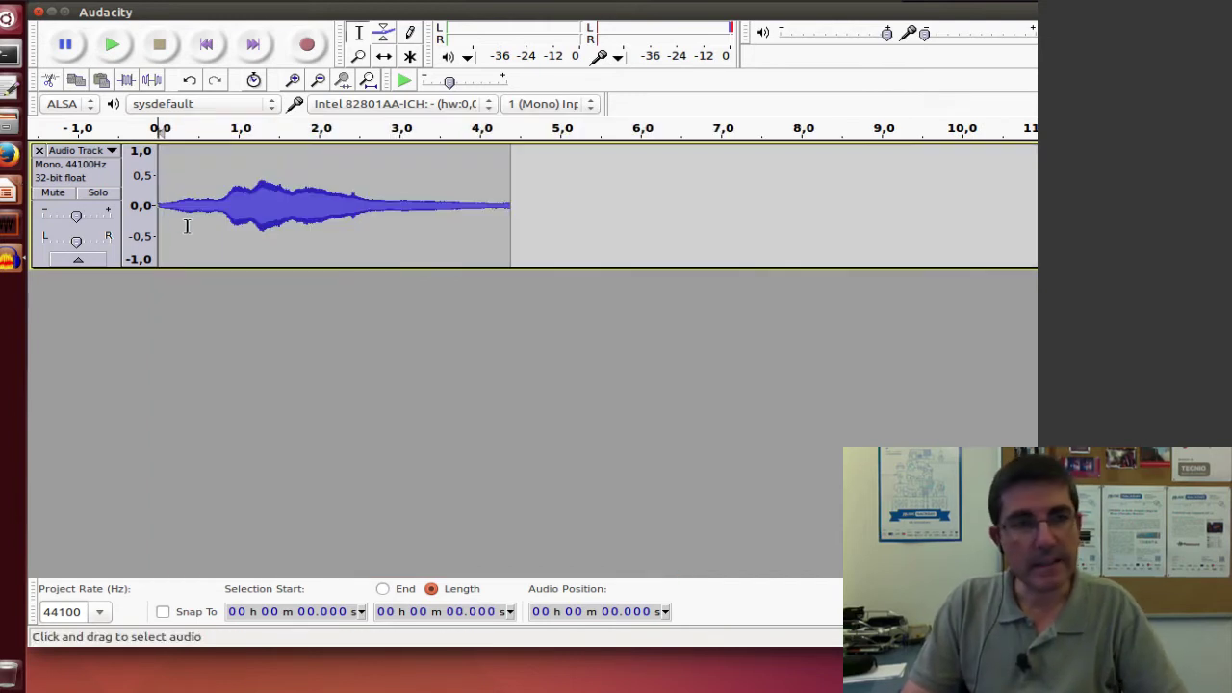
key(space)
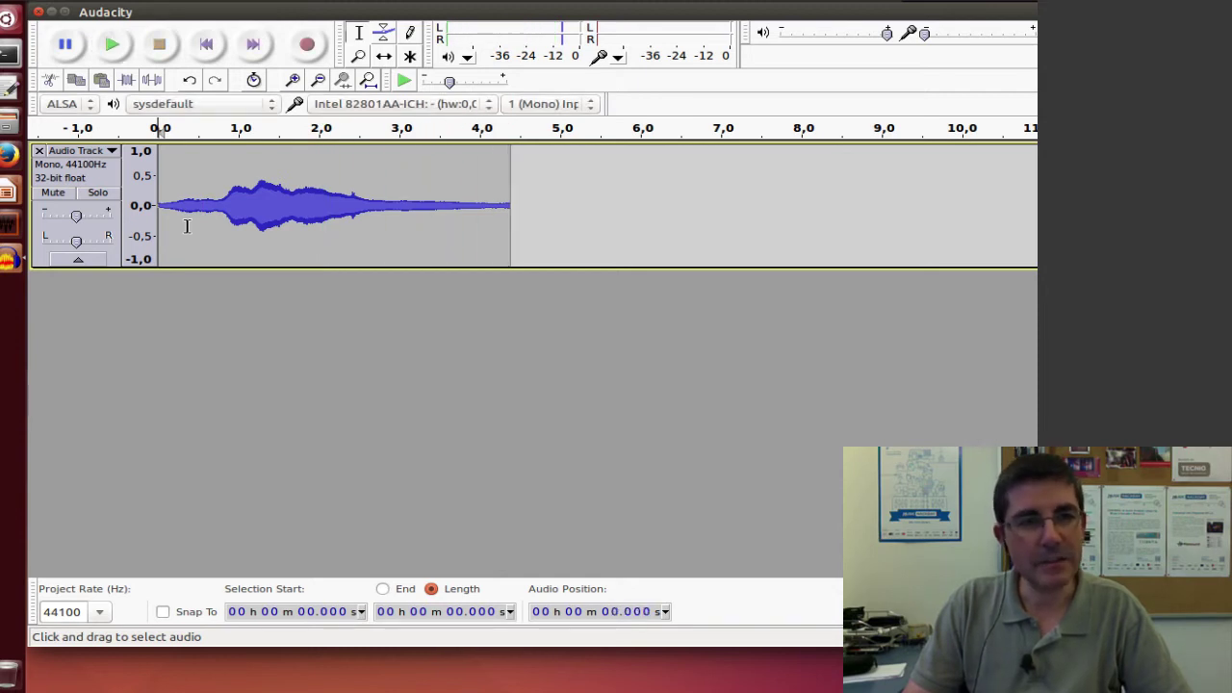
Remove the quiet first 0.8 seconds and everything after 1.54 seconds
drag(221, 210, 159, 210)
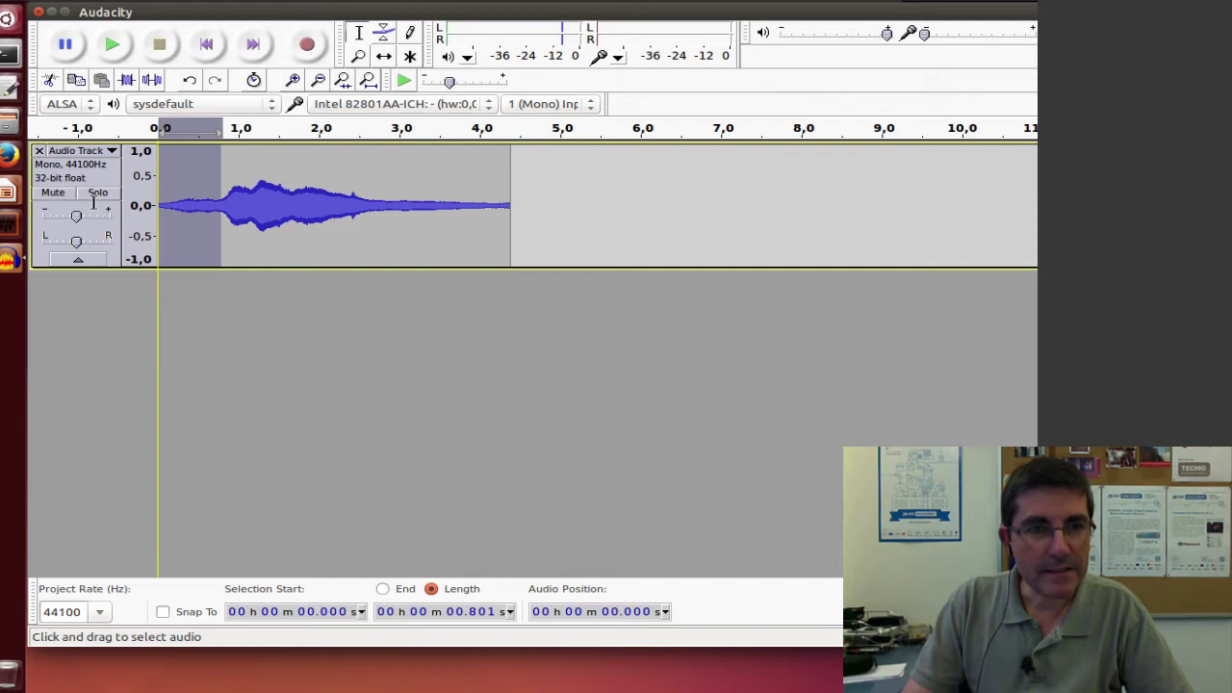
key(Delete)
drag(282, 205, 441, 216)
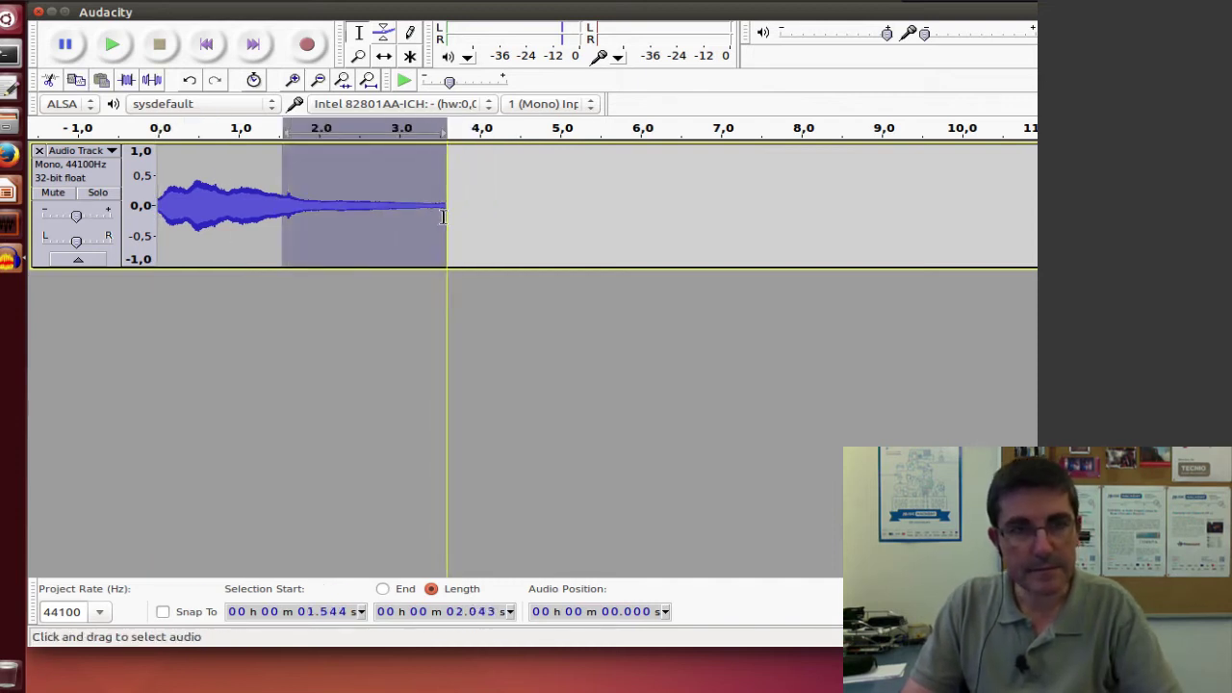
key(Delete)
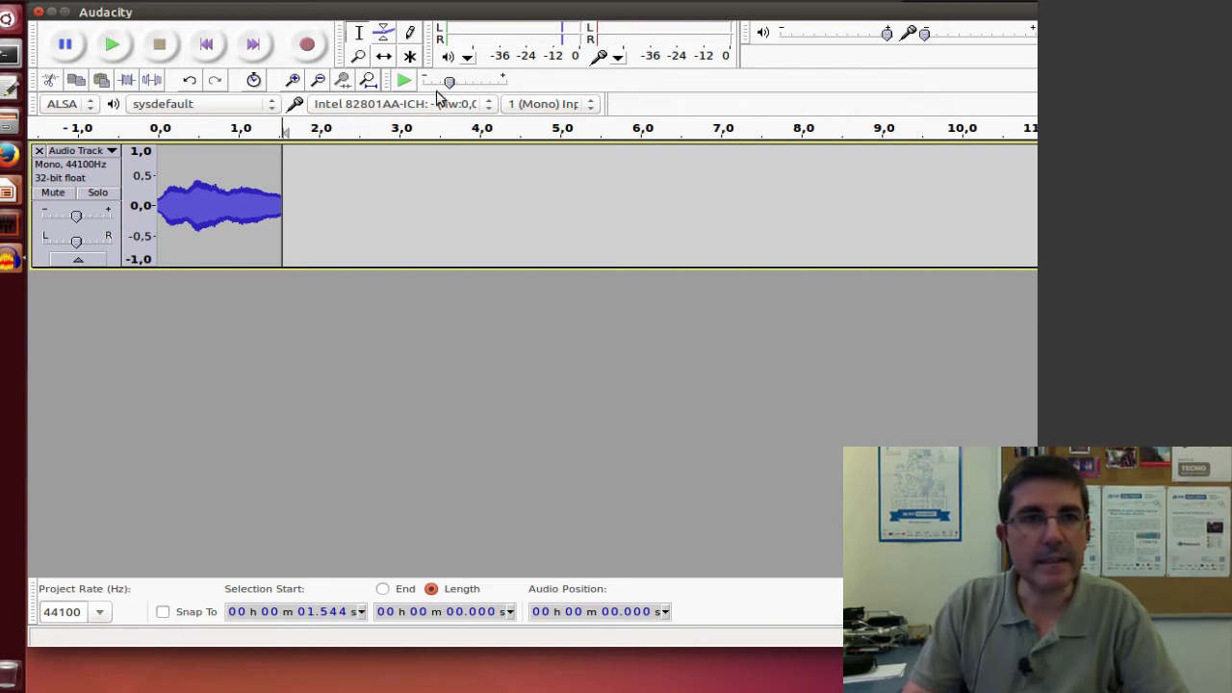
Zoom in around 0.9 s and enlarge the track until individual sine cycles are visible
click(294, 80)
click(294, 80)
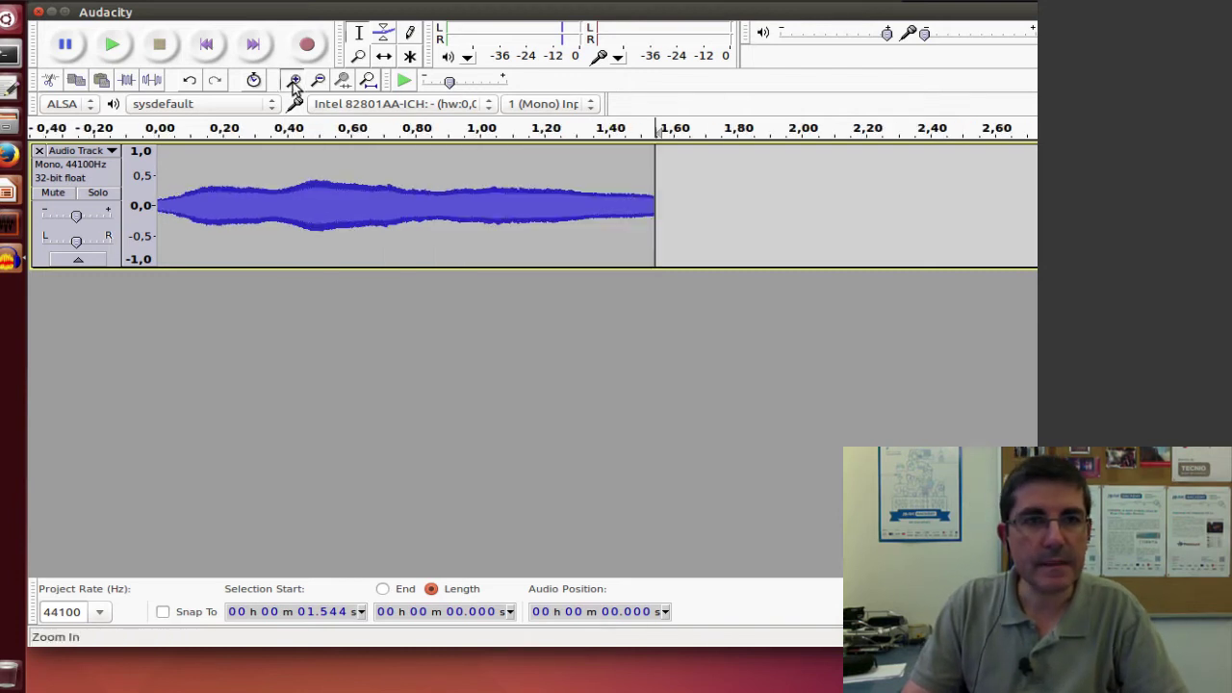
click(294, 80)
click(418, 207)
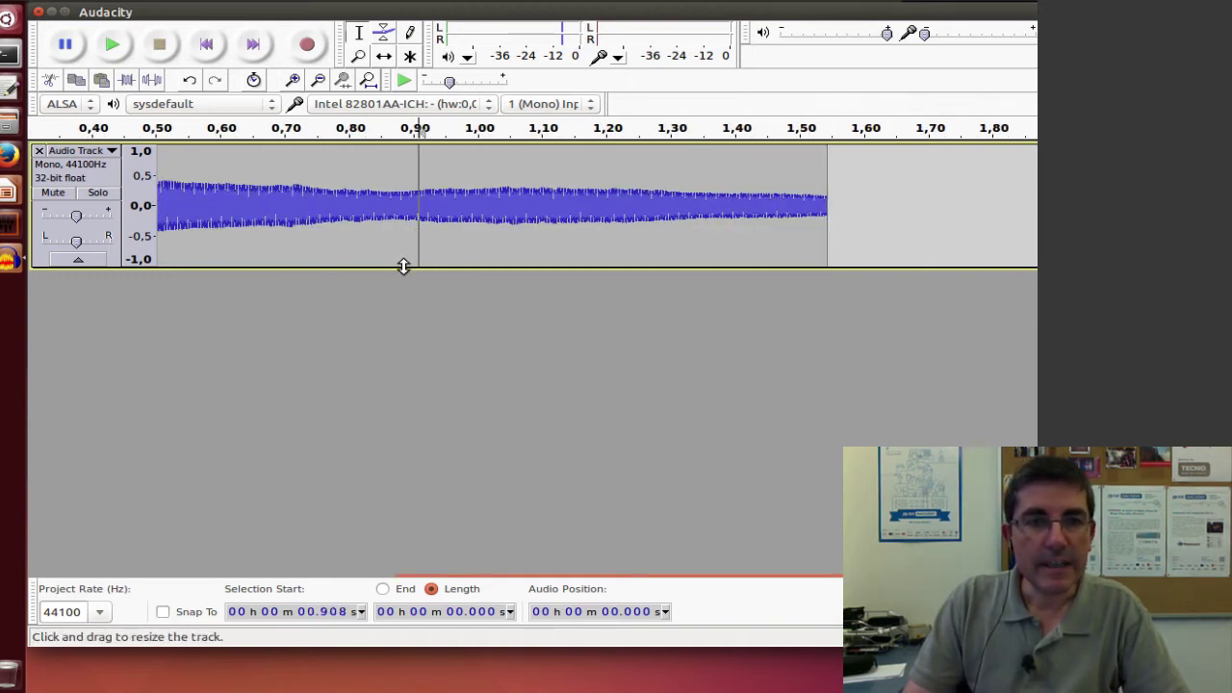
drag(403, 266, 371, 382)
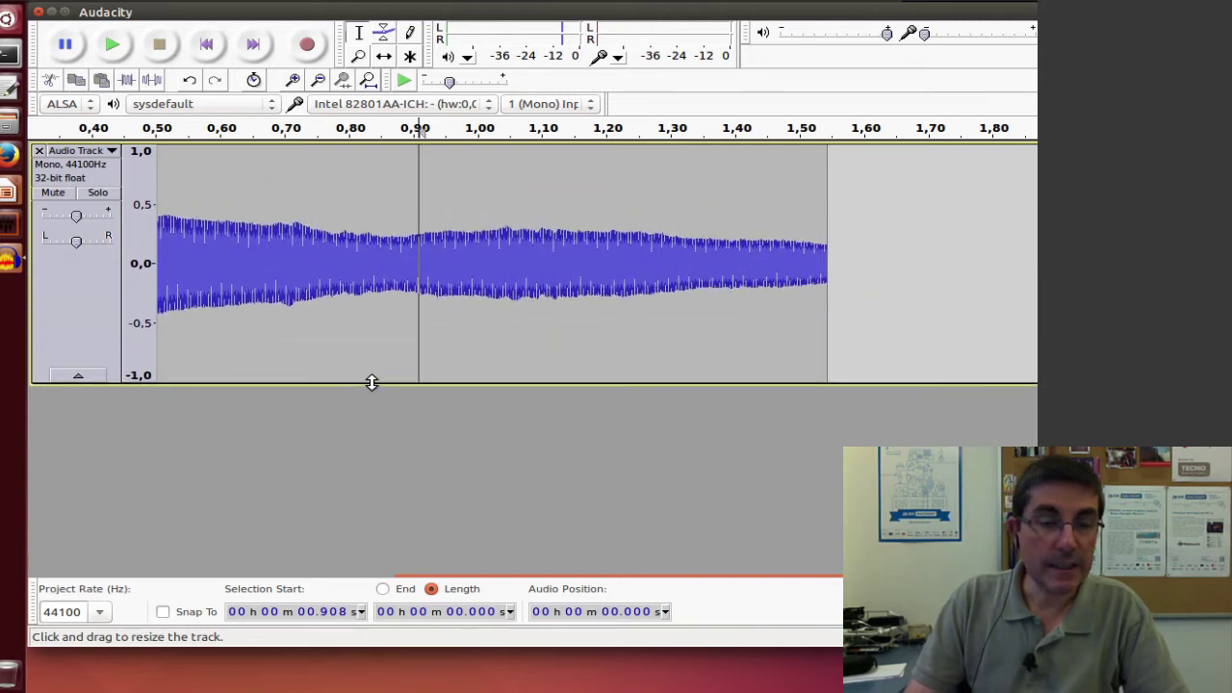
click(295, 81)
click(296, 81)
click(296, 81)
click(296, 81)
drag(440, 382, 437, 475)
click(295, 81)
click(294, 80)
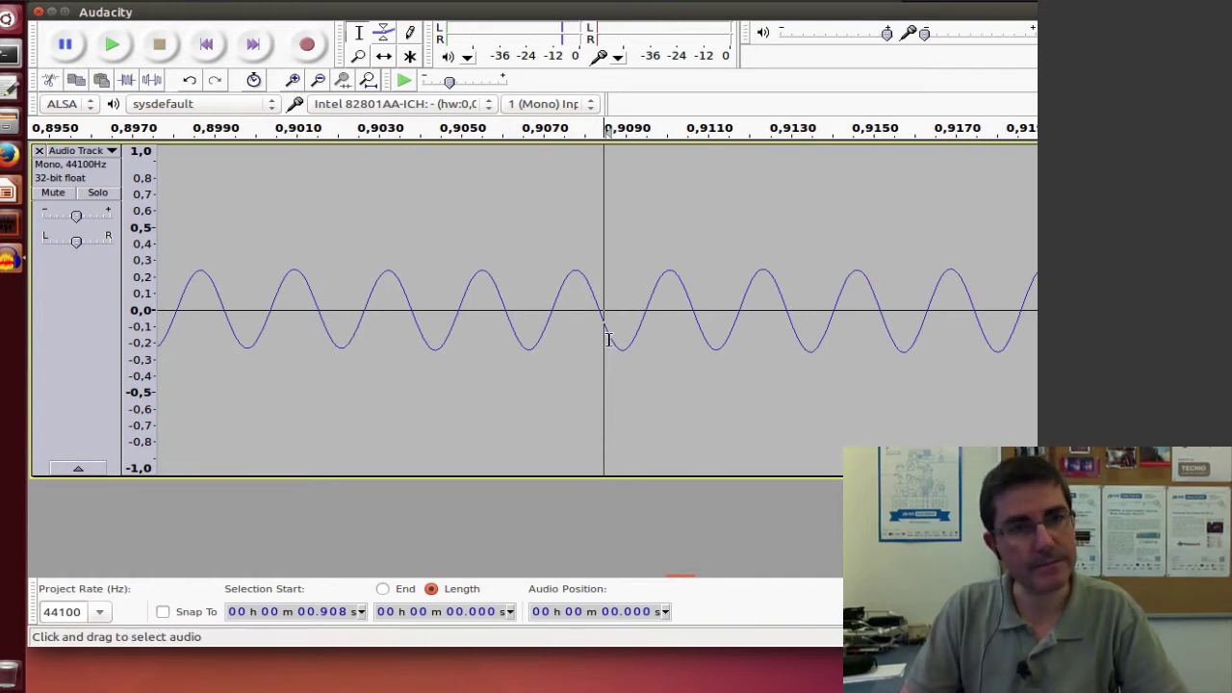
Zoom back out so the whole 1.5-second clip fills the view
click(319, 80)
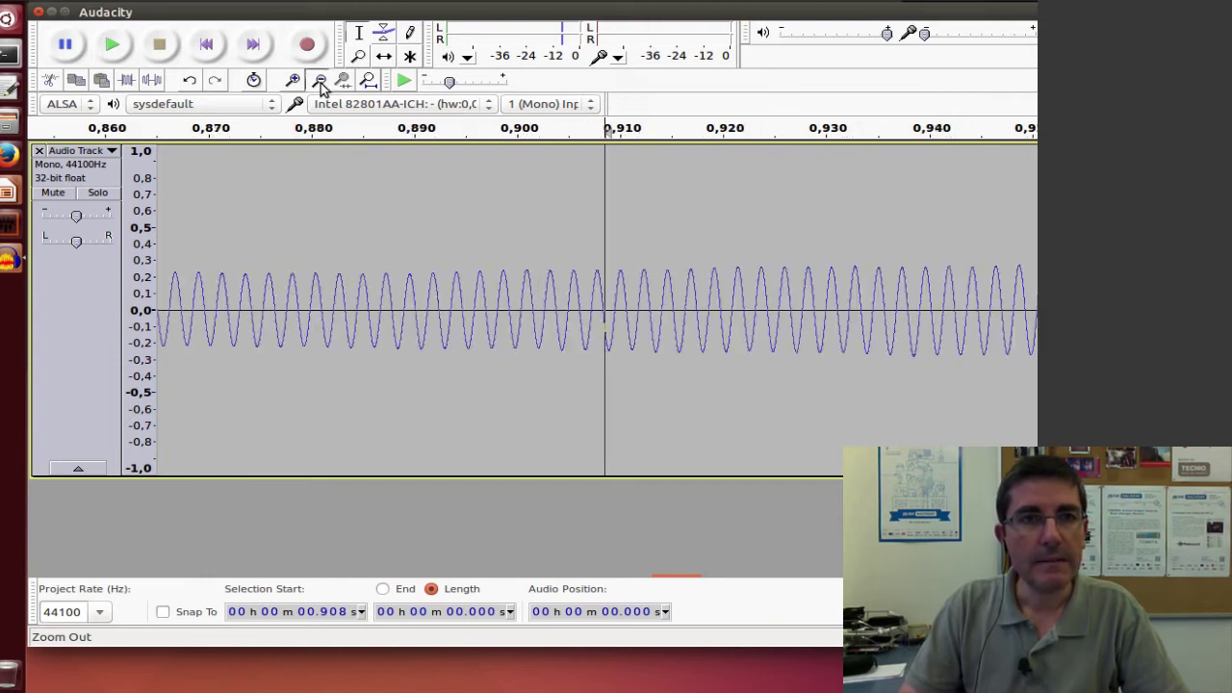
click(320, 80)
click(319, 81)
click(319, 81)
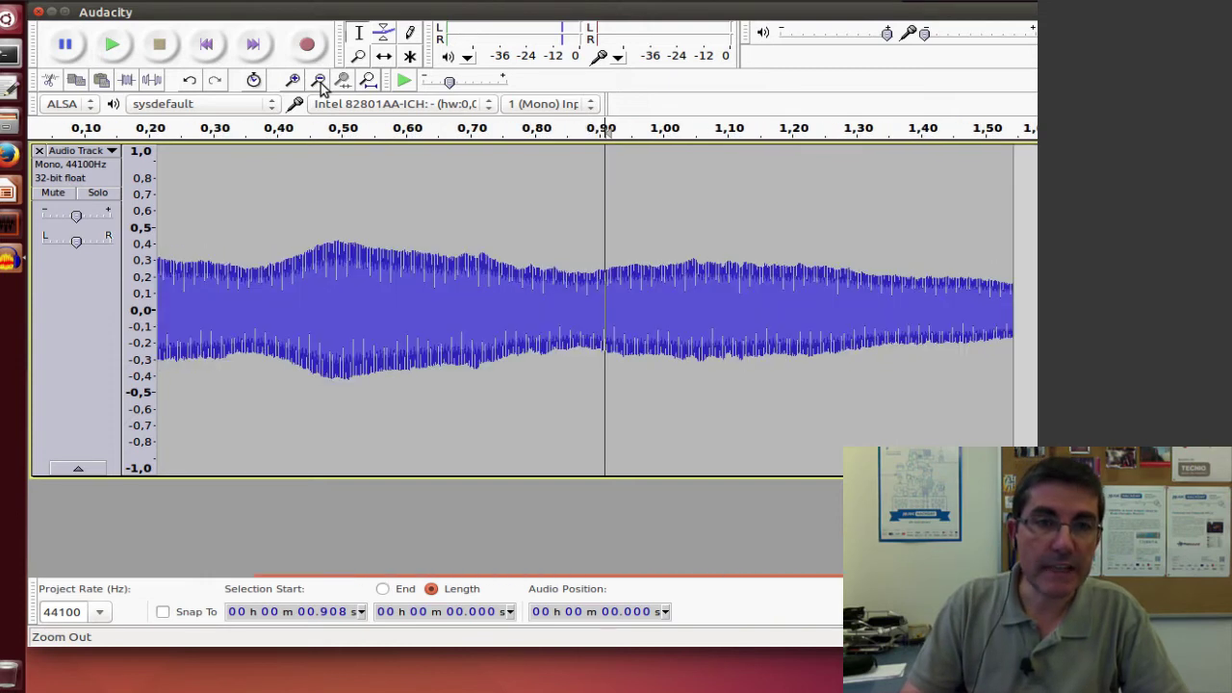
click(319, 81)
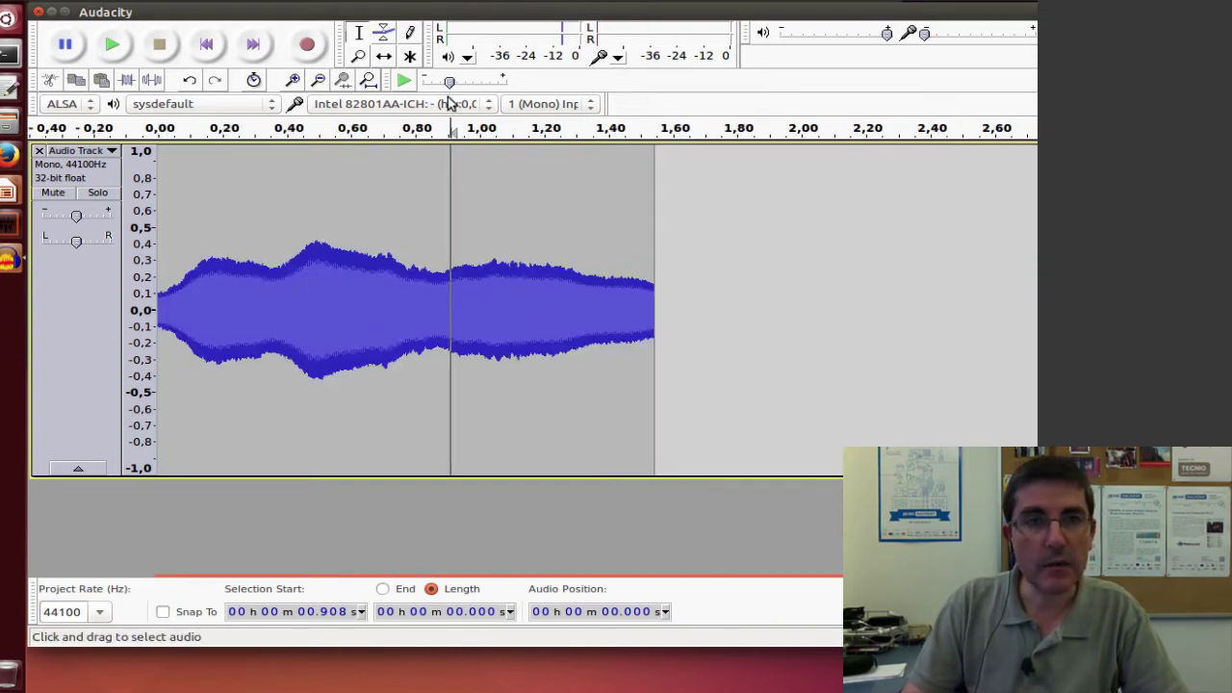
click(293, 80)
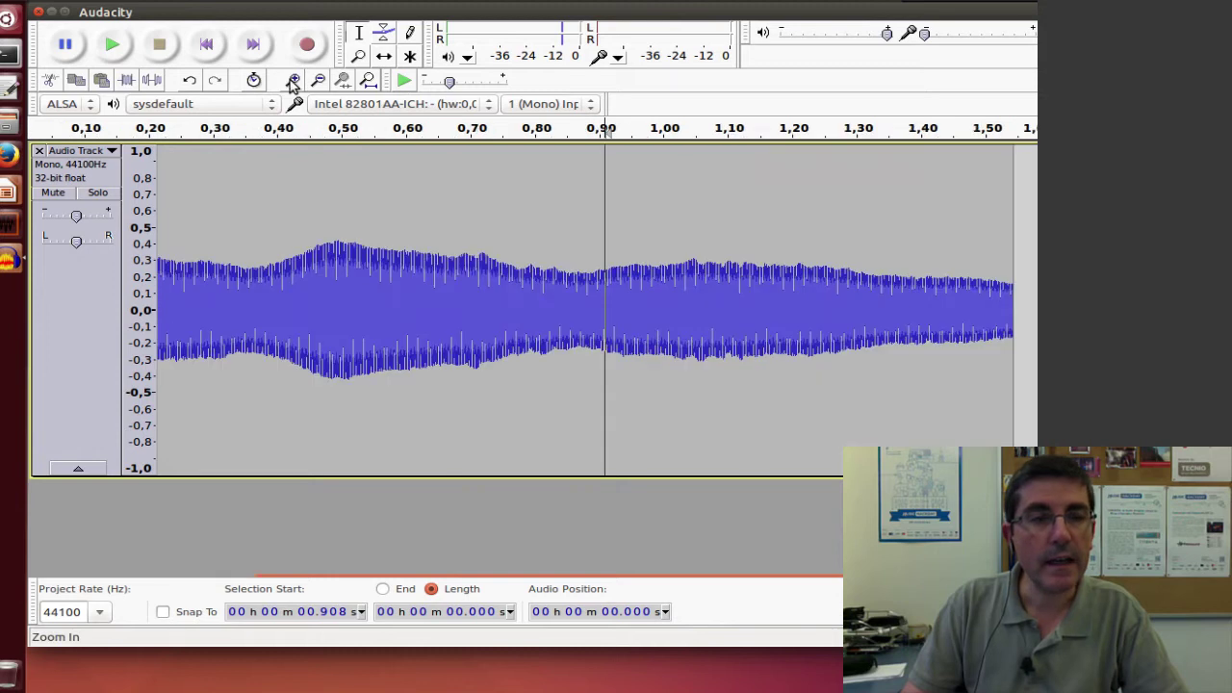
click(112, 153)
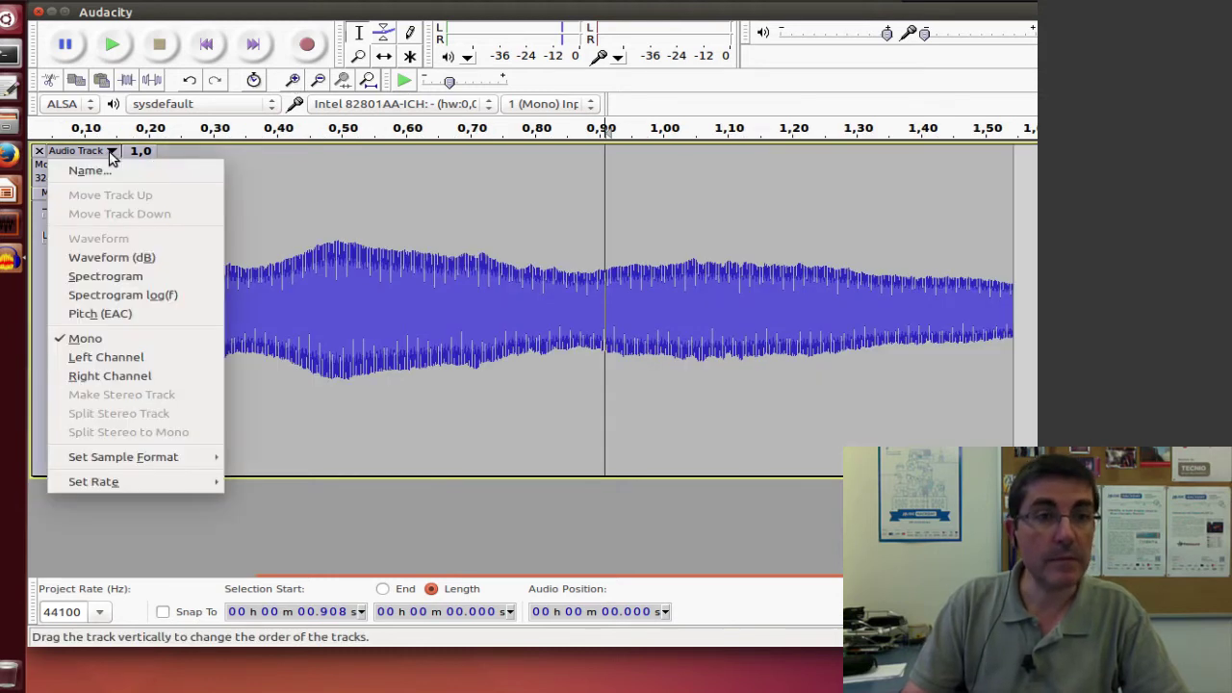
click(111, 277)
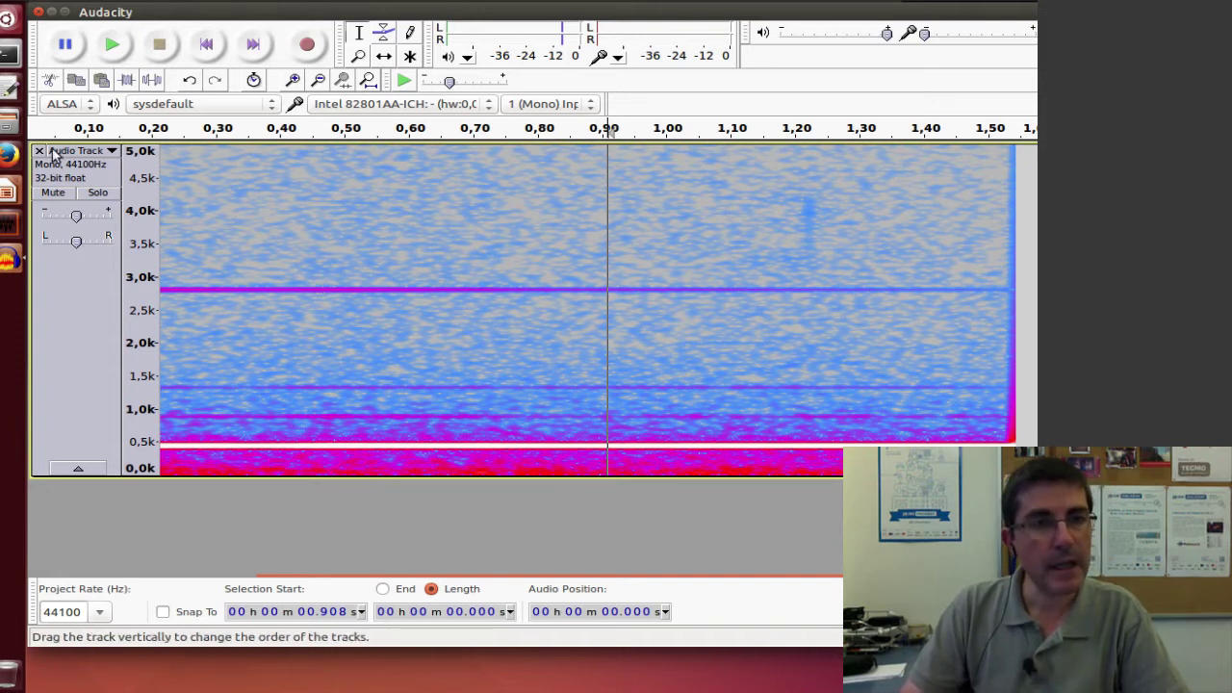
click(112, 152)
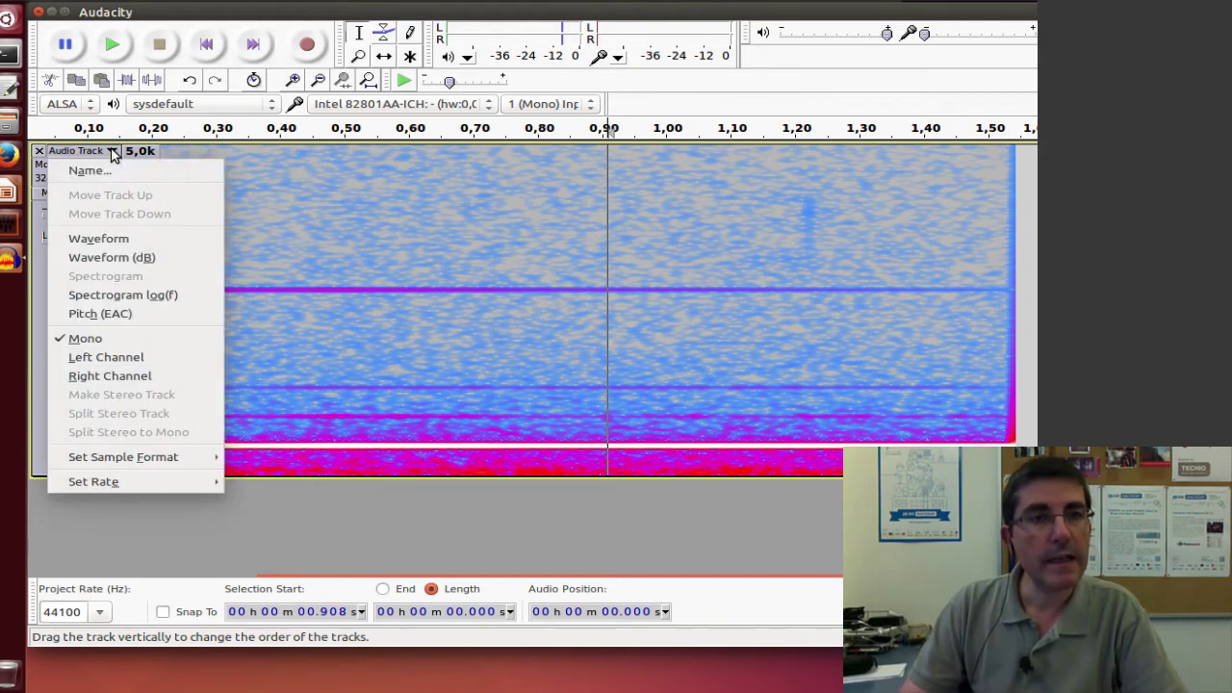
Switch the track back to waveform view and delete the first 0.065 seconds
click(117, 238)
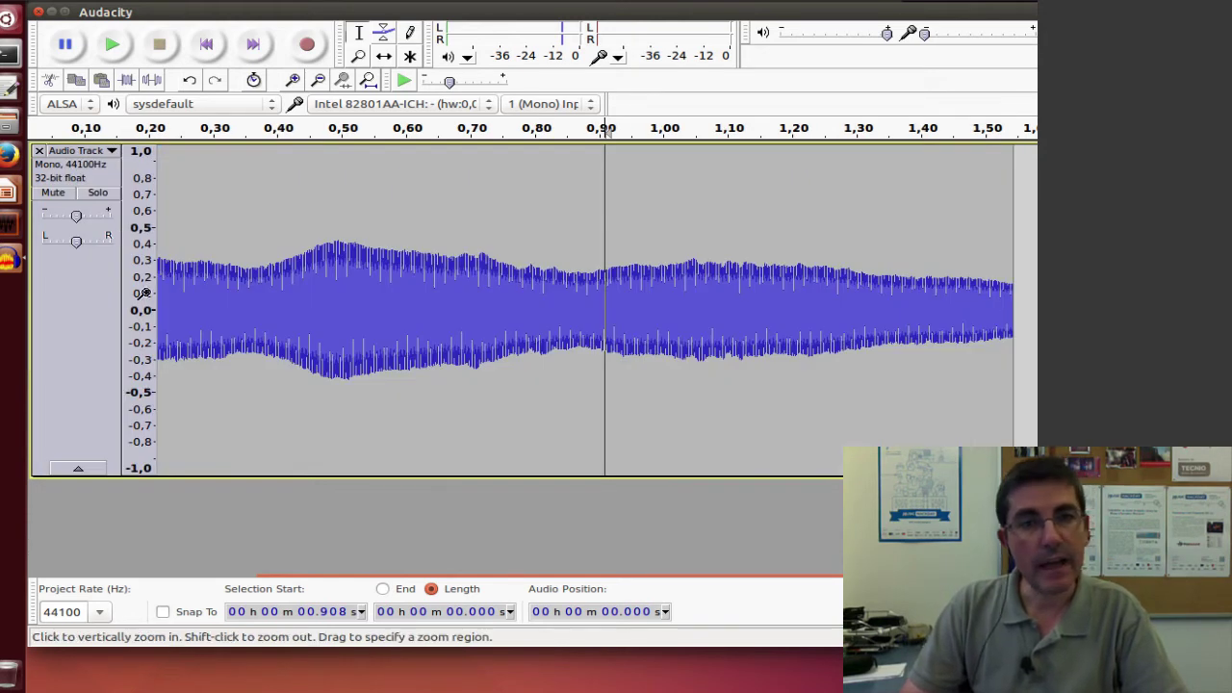
drag(170, 292, 77, 298)
click(221, 295)
key(Delete)
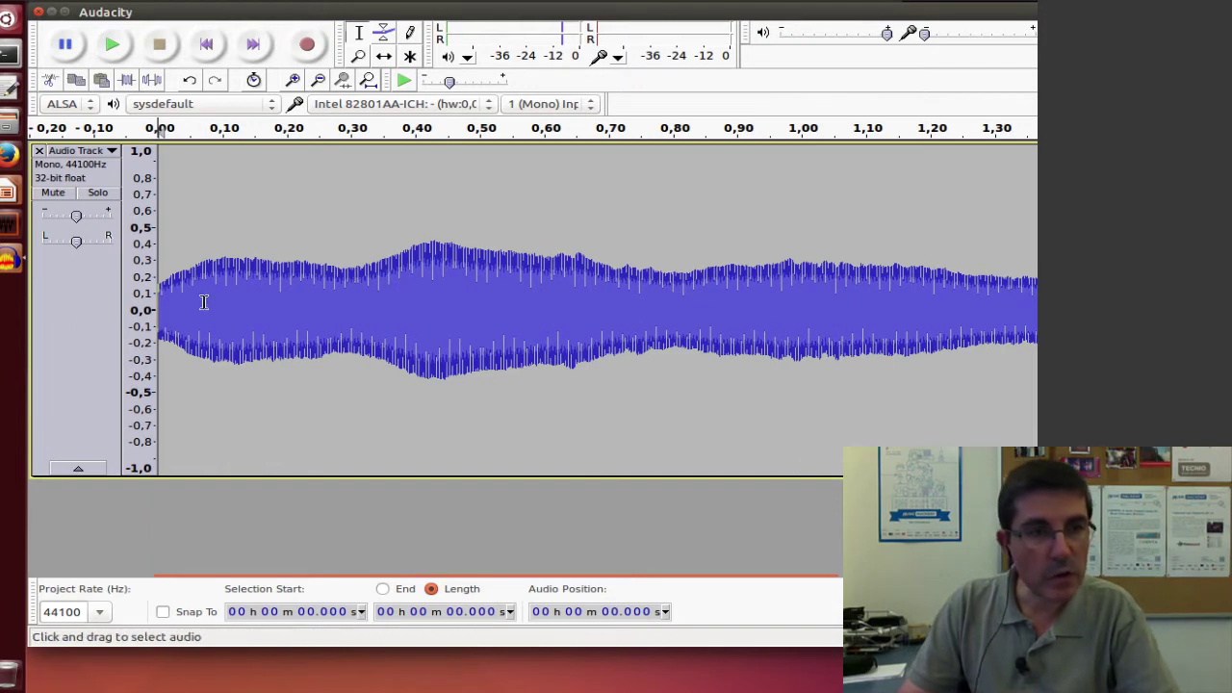
Apply a Fade In to the first 0.030 seconds of the clip
drag(177, 302, 150, 298)
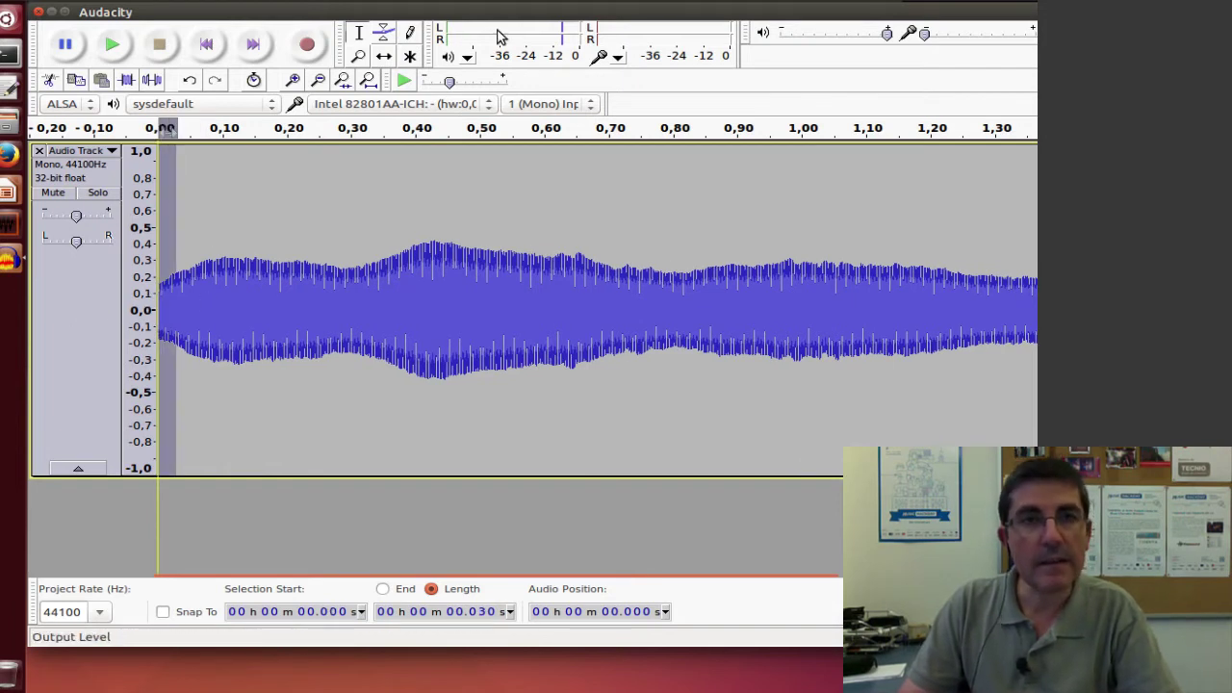
click(356, 14)
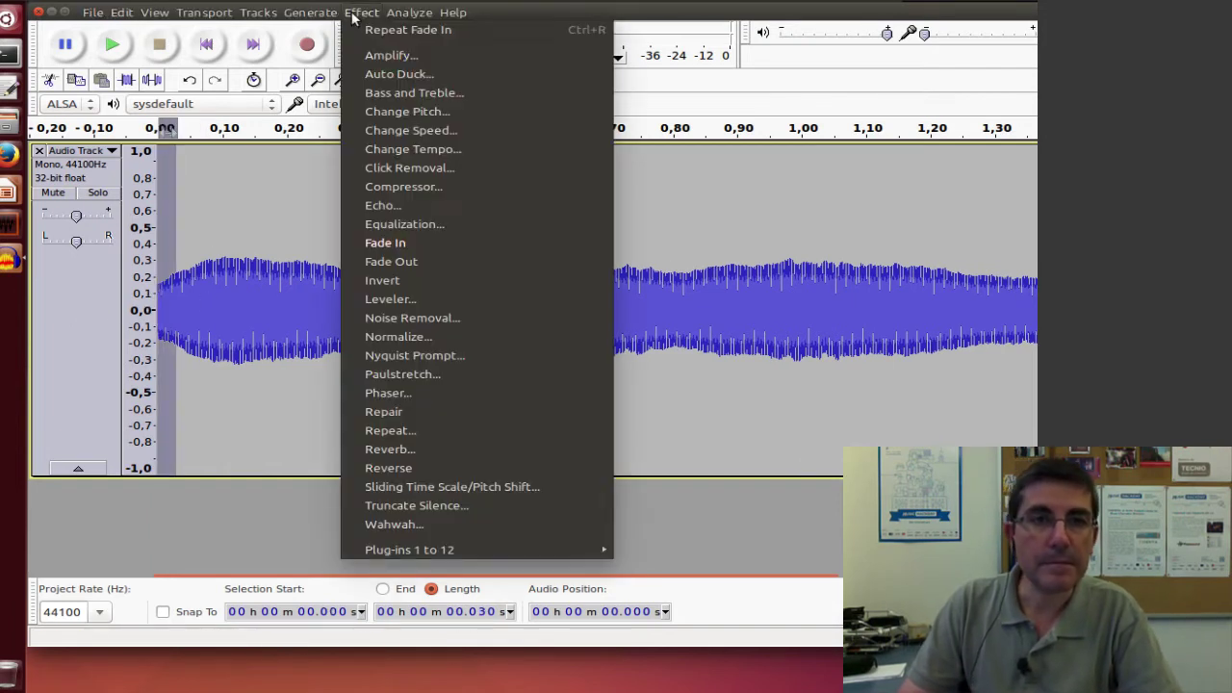
click(408, 243)
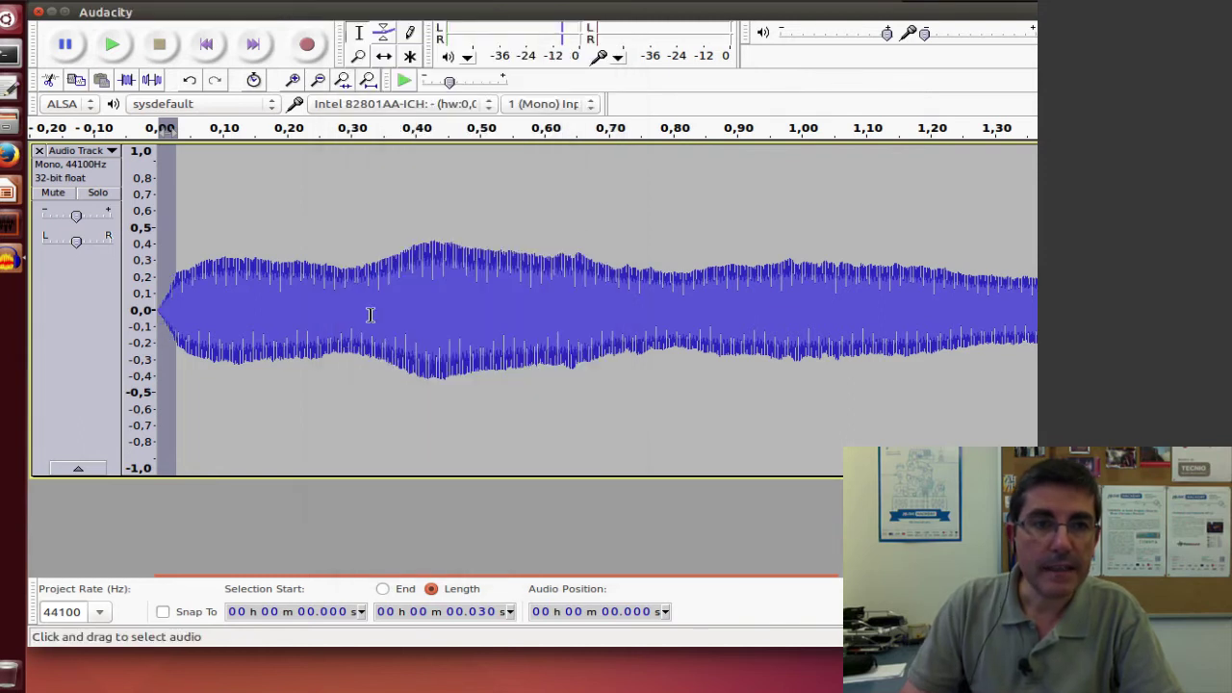
Apply a Fade Out to the final 0.019 seconds of the clip
drag(404, 584, 539, 583)
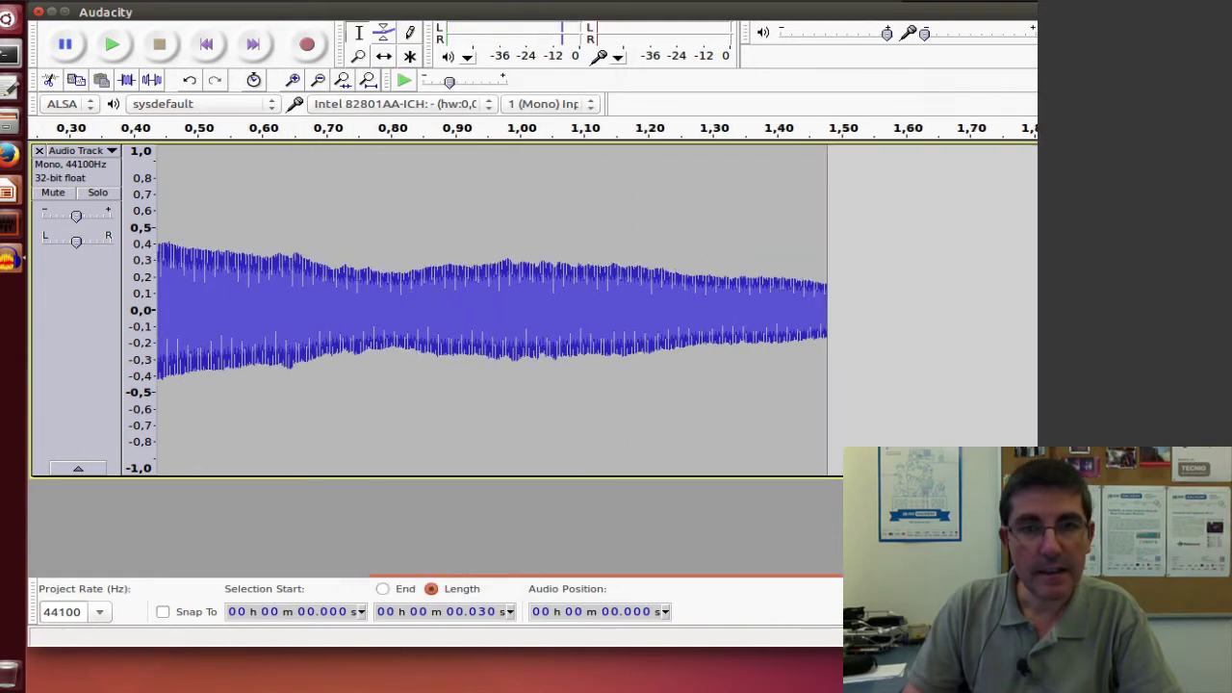
drag(834, 332, 848, 332)
click(362, 11)
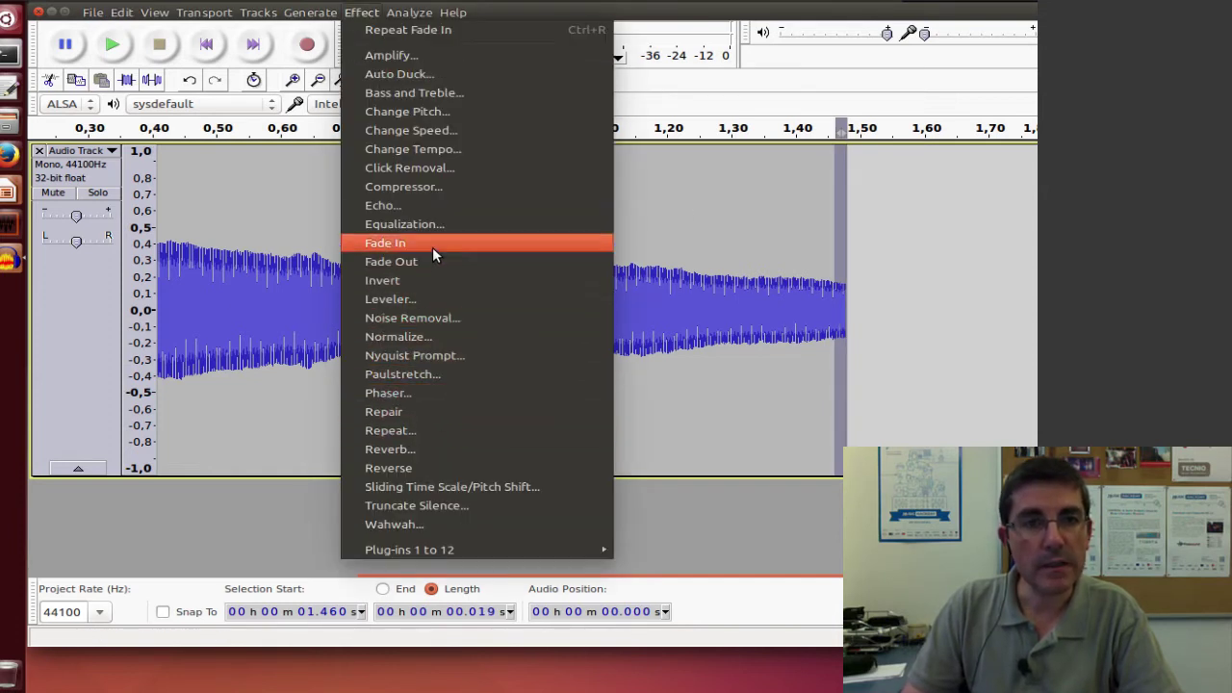
click(434, 261)
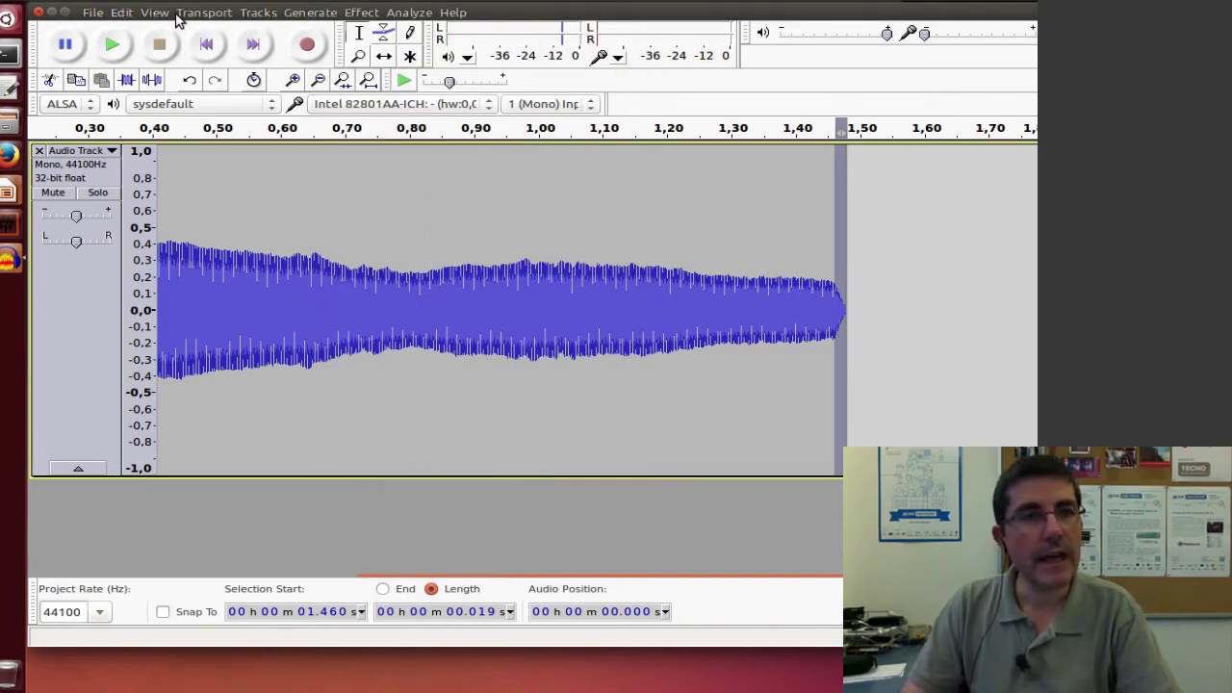
Export the clip as tuning-fork.wav without metadata, replacing the old file, then open a terminal
click(93, 12)
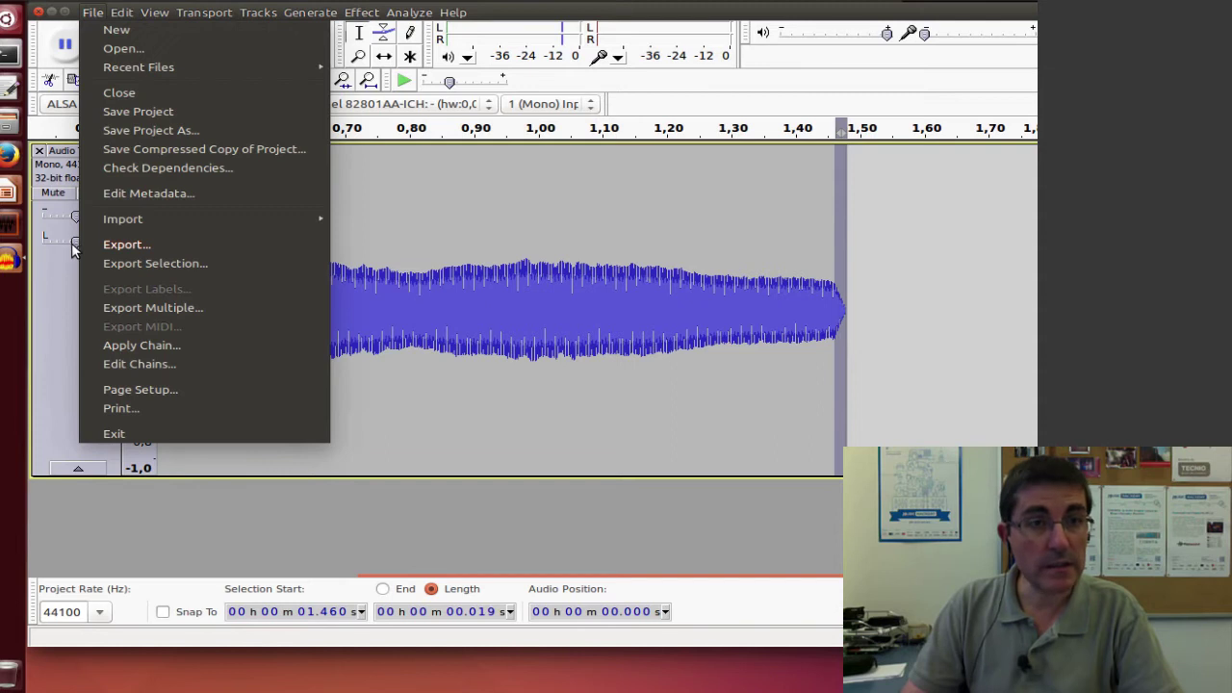
click(131, 245)
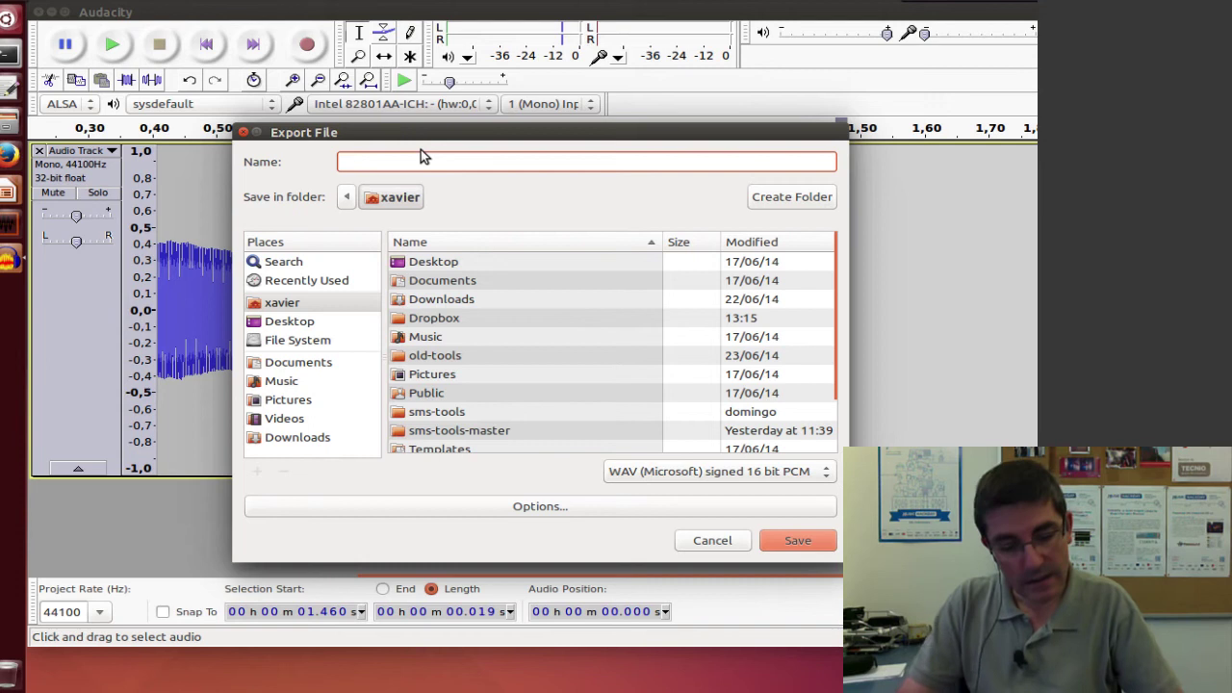
text(tuning-)
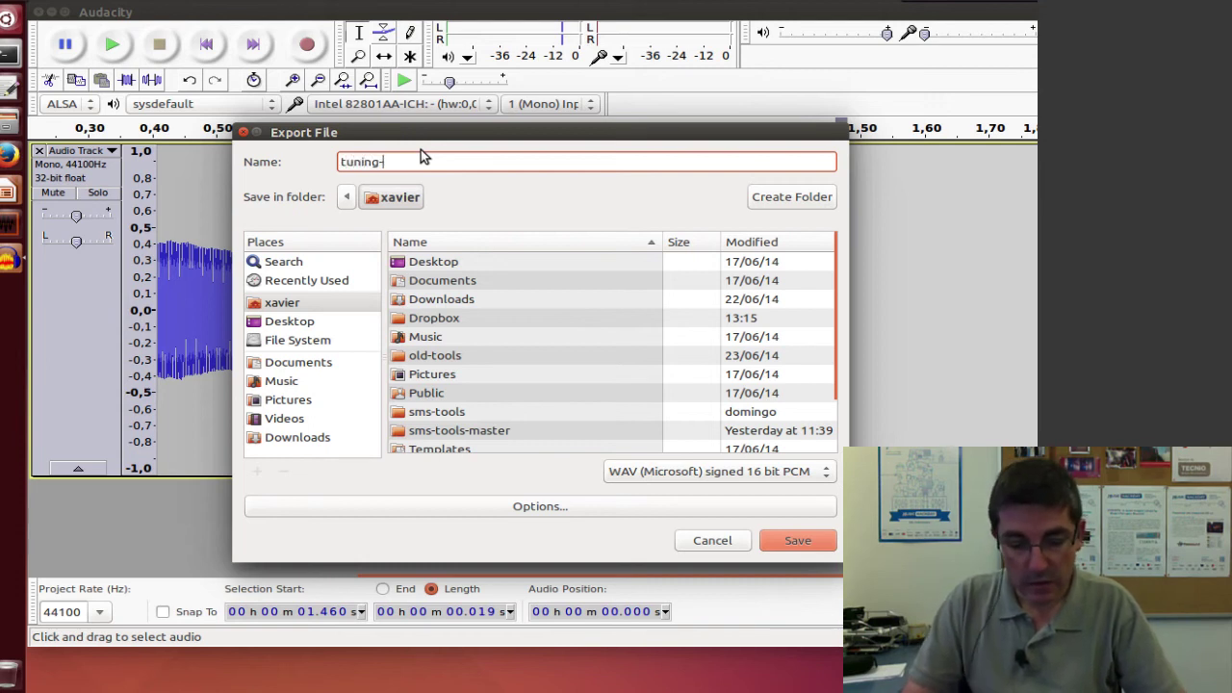
text(fork)
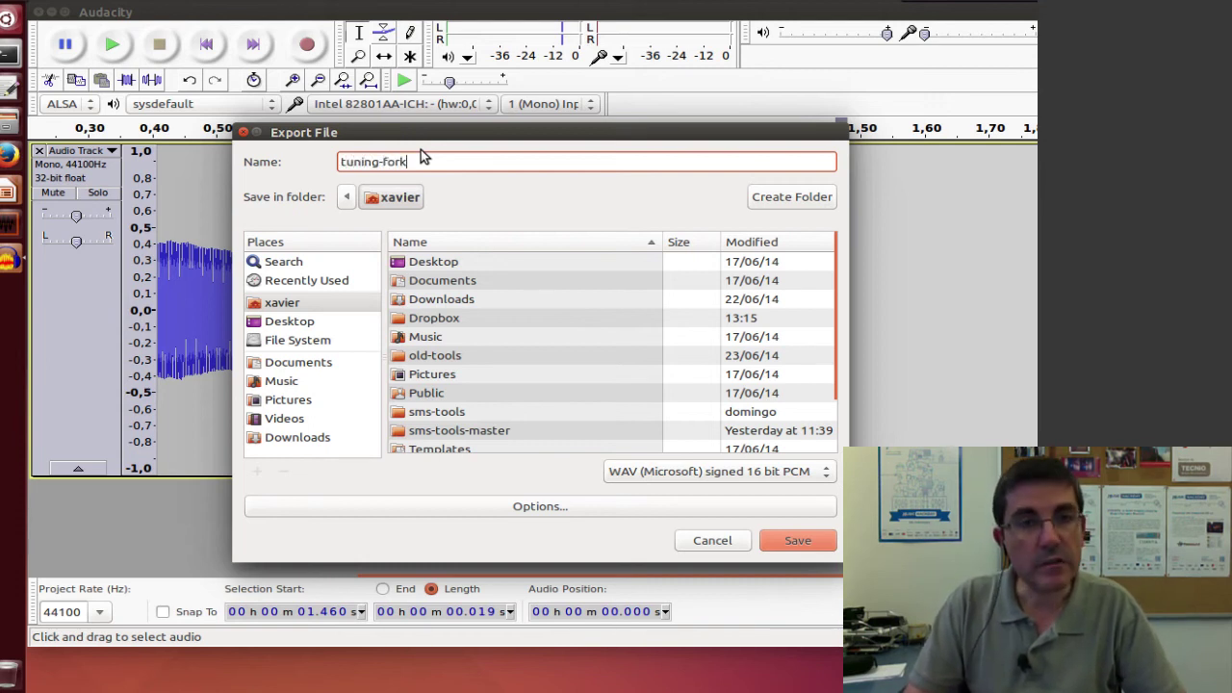
key(Return)
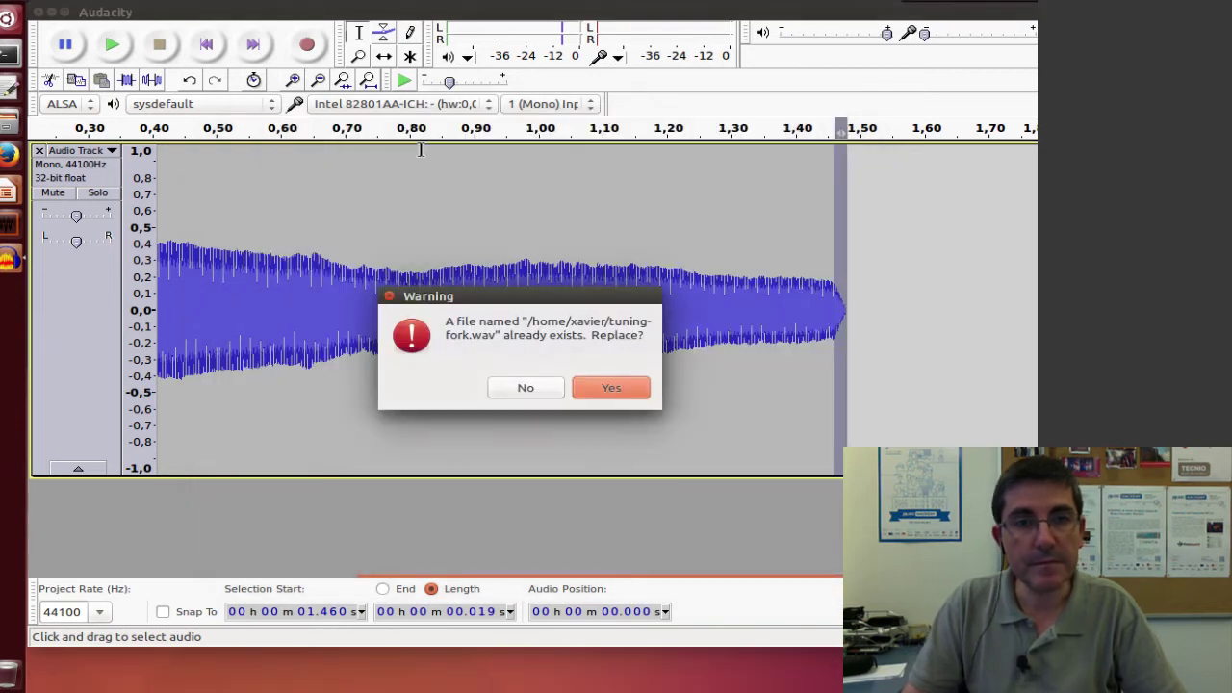
click(614, 388)
key(Return)
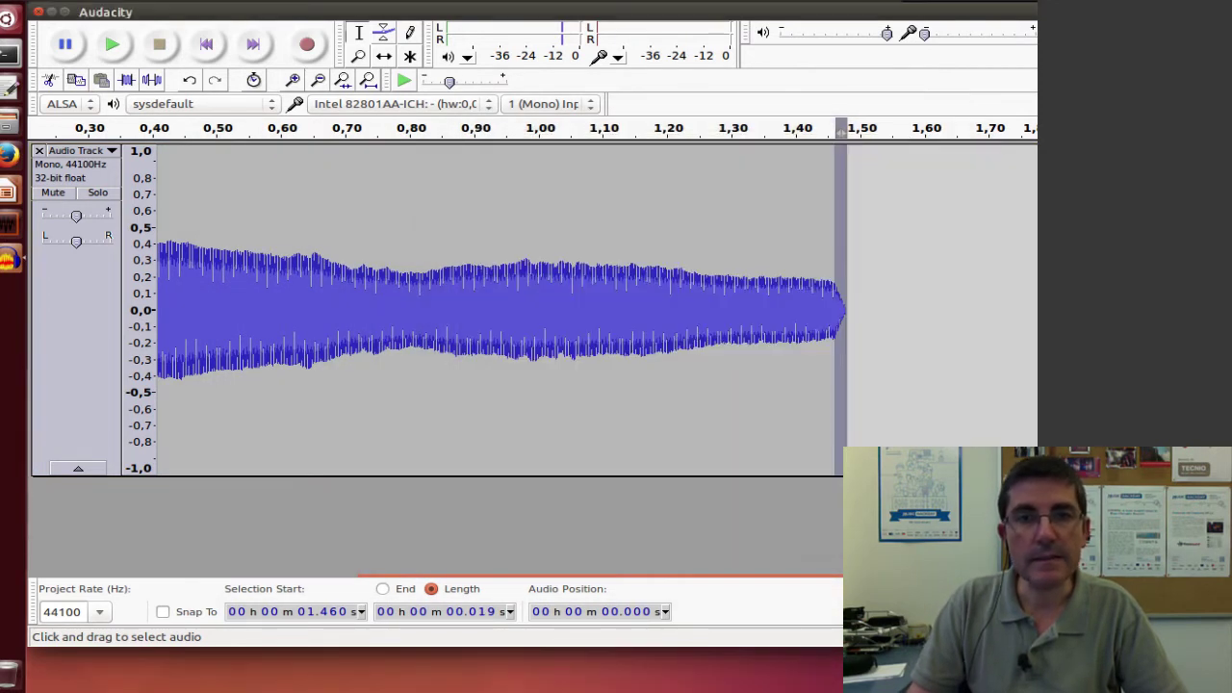
click(12, 55)
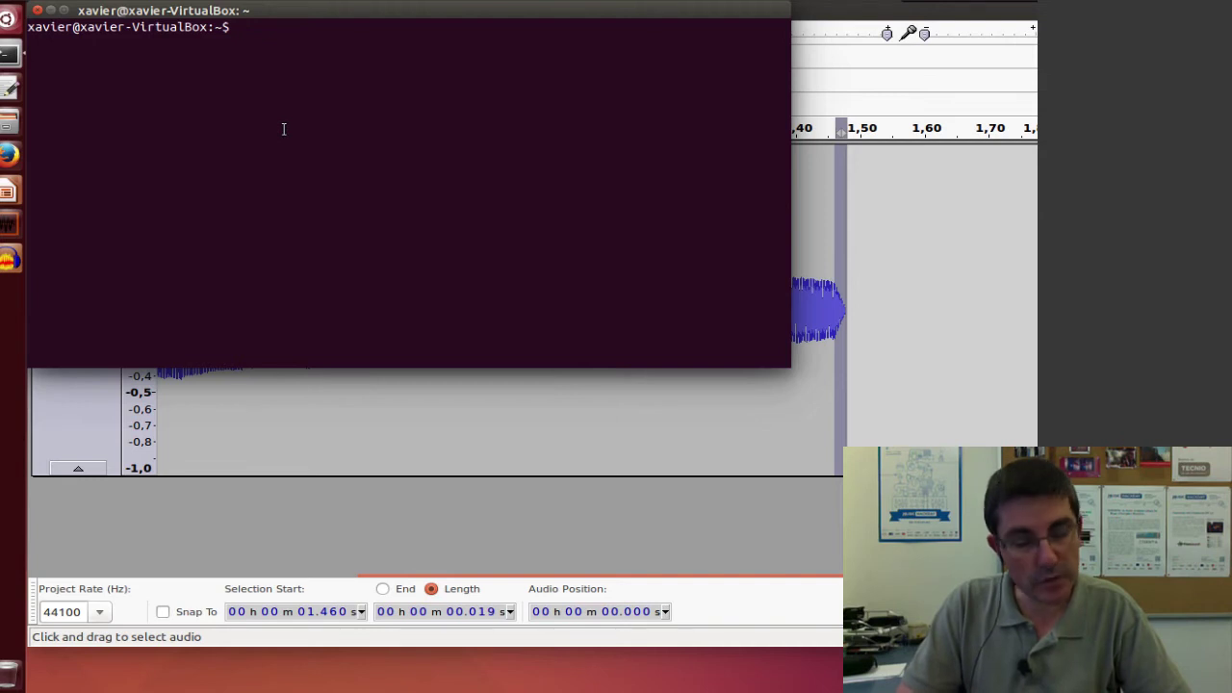
Change directory to sms-tools/software/models_interface
text(cd sm)
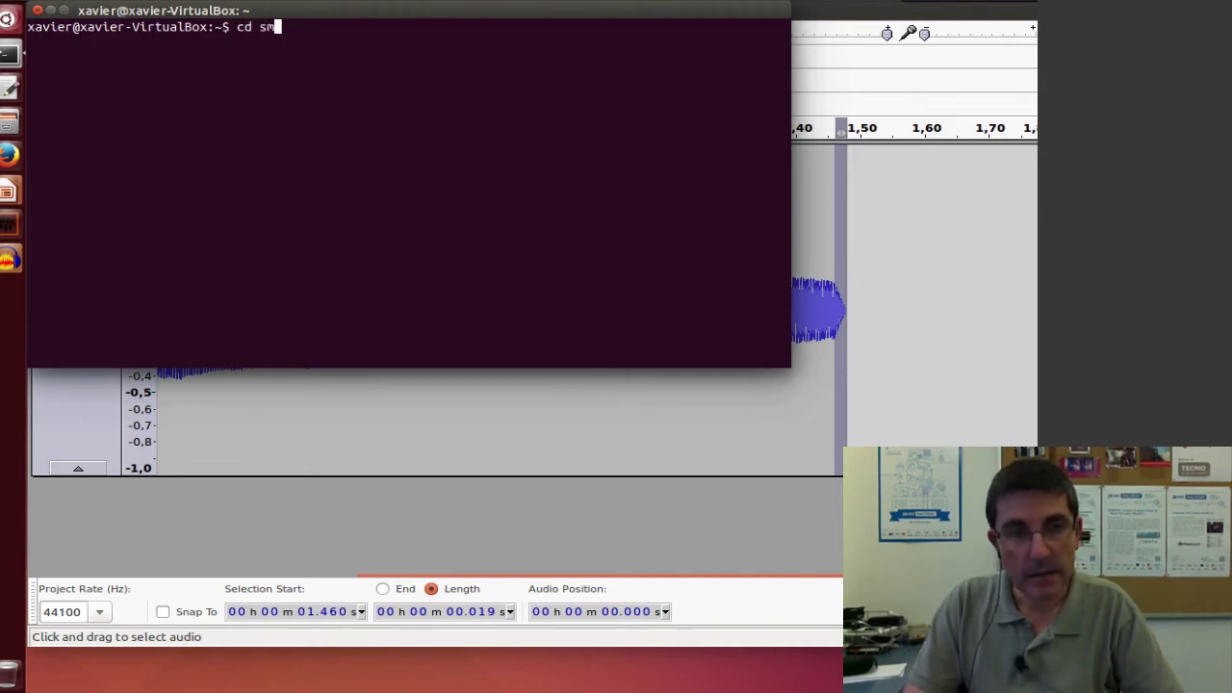
text(s-tools/so)
key(Tab)
text(models)
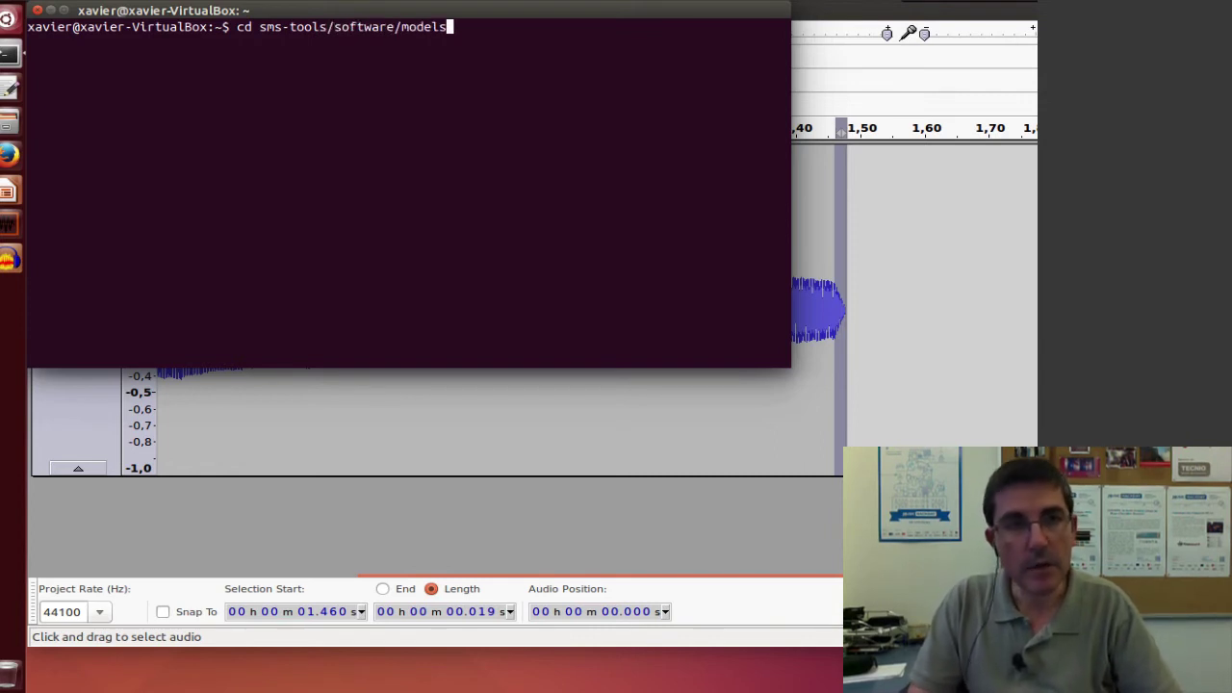
text(_)
key(Tab)
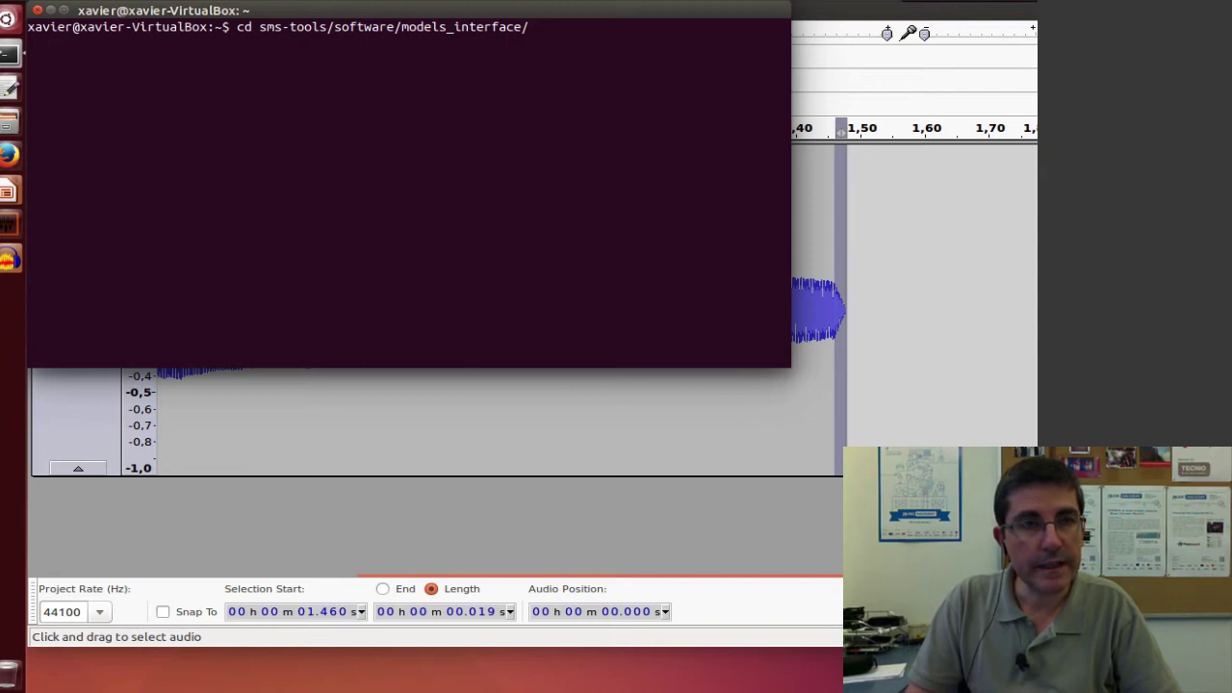
key(Return)
Run python models_GUI.py to launch the sms-tools GUI
text(pytho)
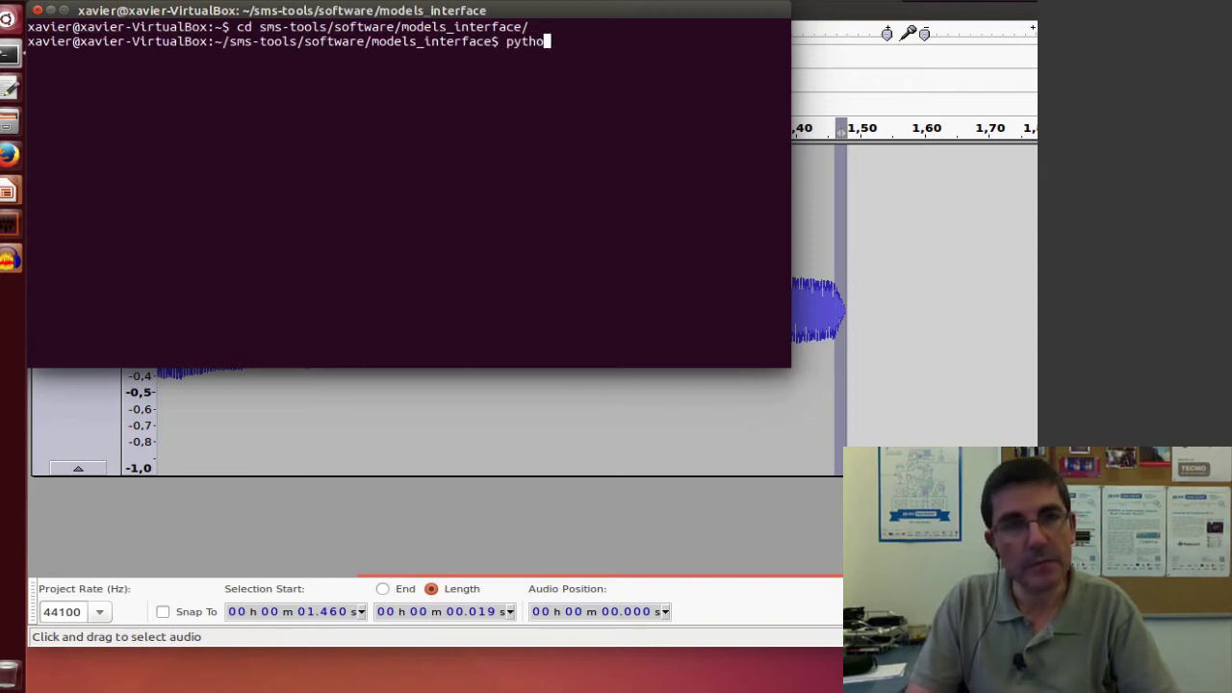
text(n model)
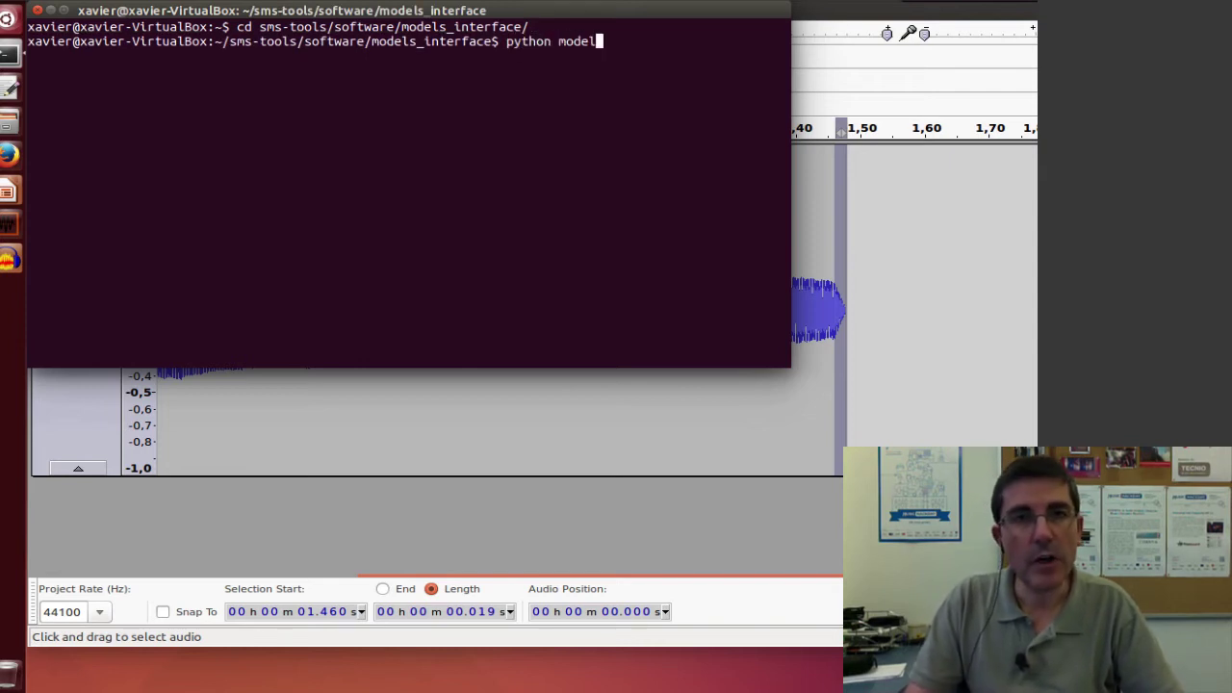
text(s)
key(Tab)
key(Return)
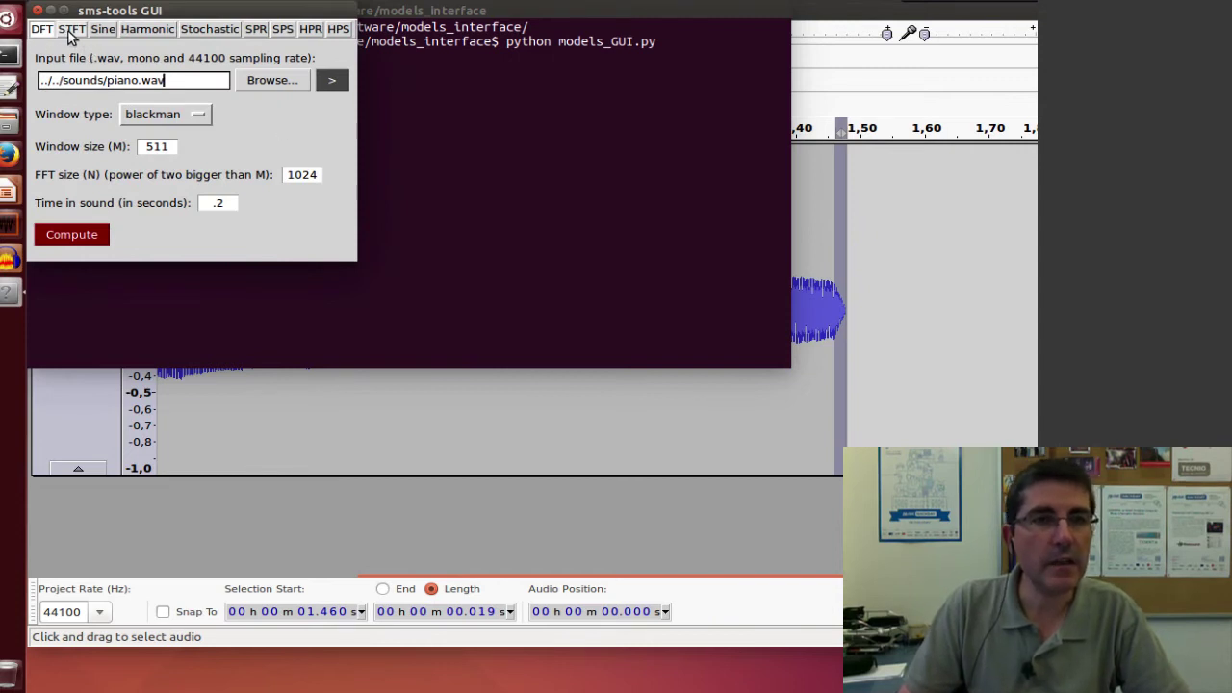
Choose tuning-fork.wav from the home folder as the DFT input file instead of piano.wav
click(271, 83)
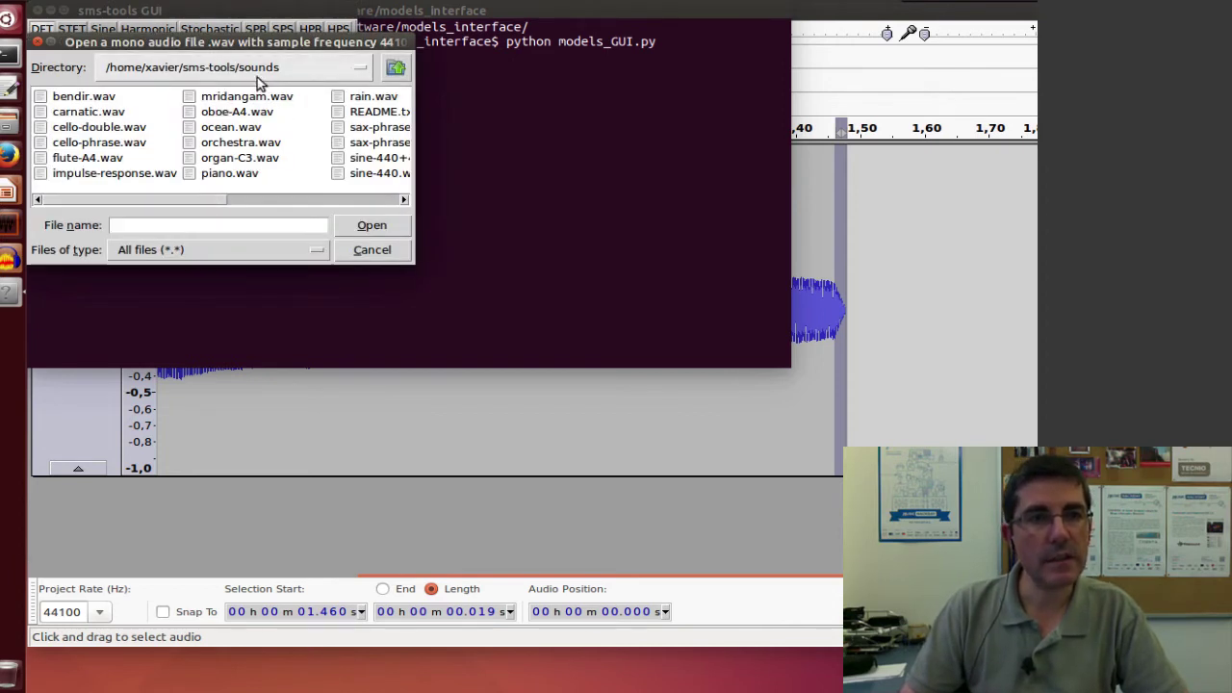
click(257, 74)
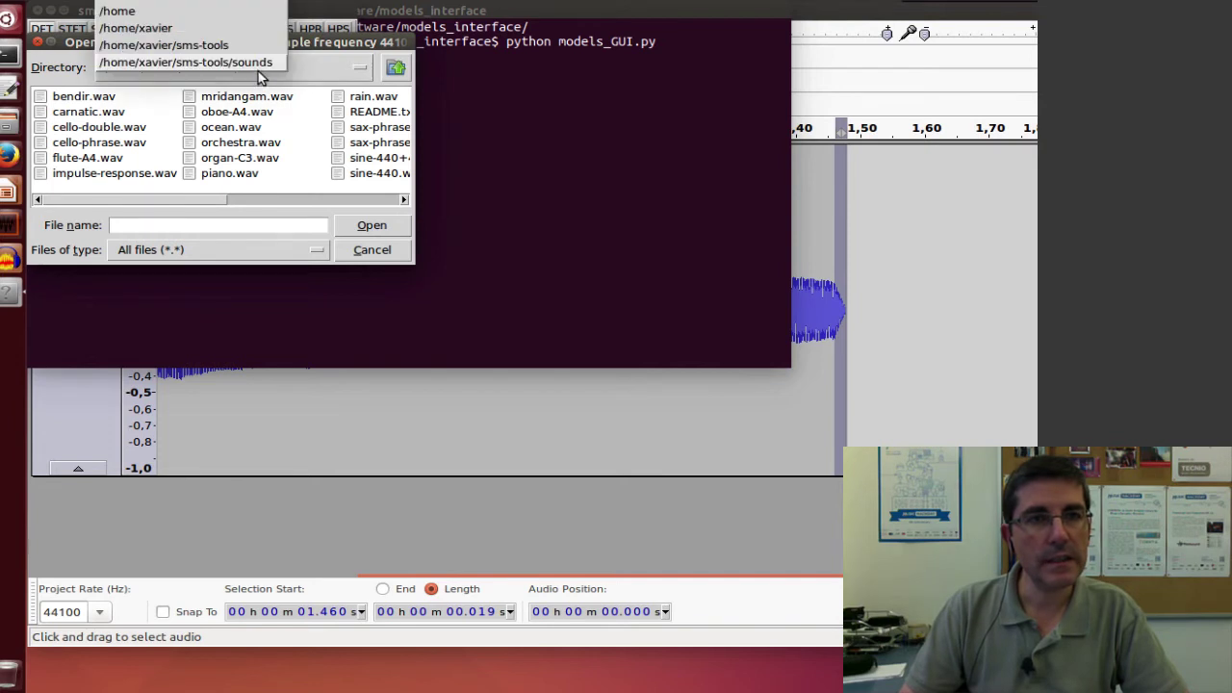
click(204, 30)
drag(210, 200, 355, 203)
click(332, 174)
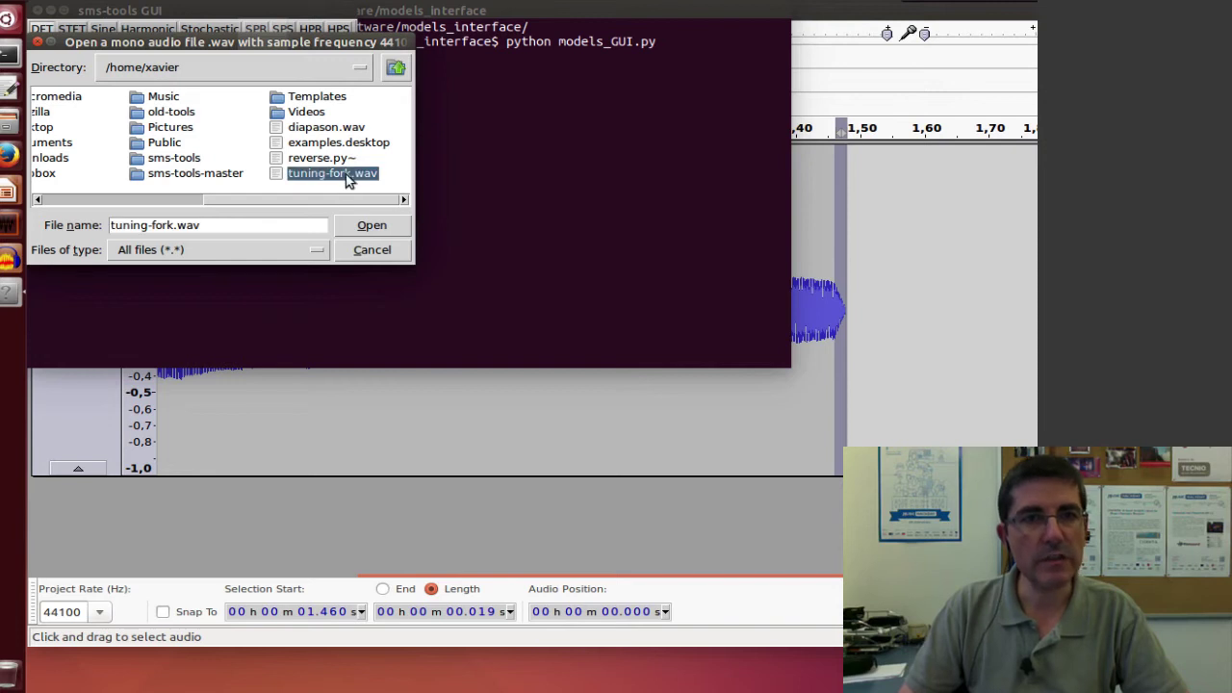
click(374, 229)
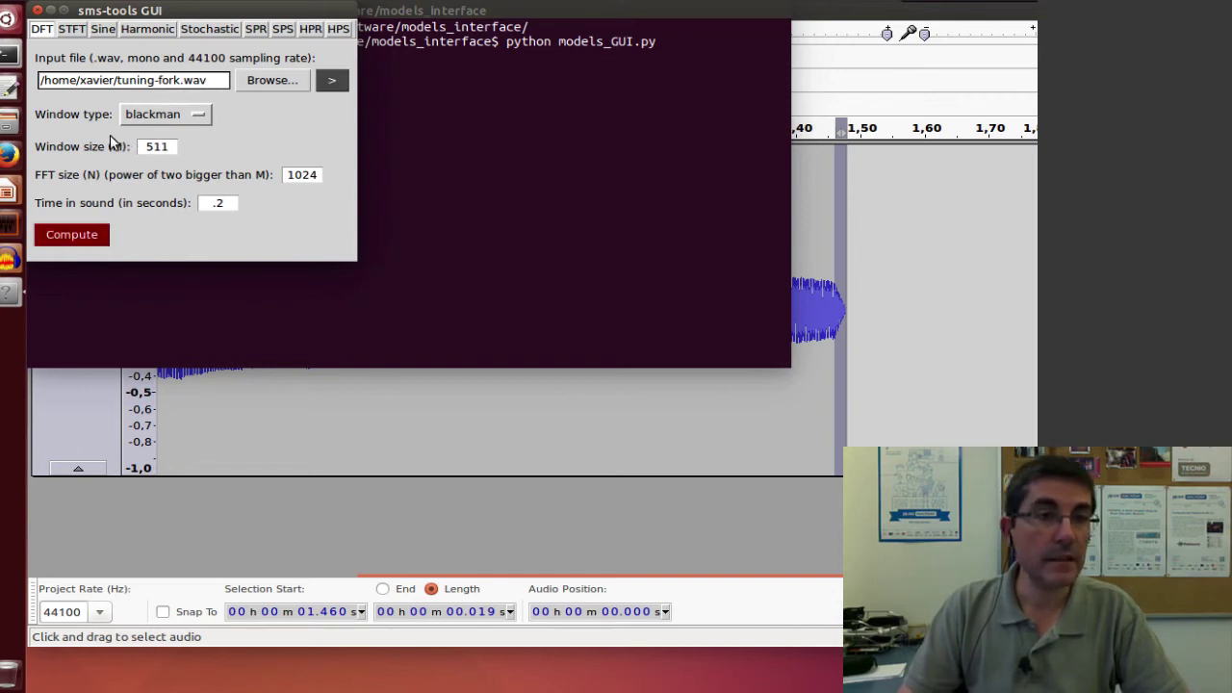
Compute the blackman DFT (M 511, N 1024, 0.2 s) of tuning-fork.wav and raise the settings window
click(85, 241)
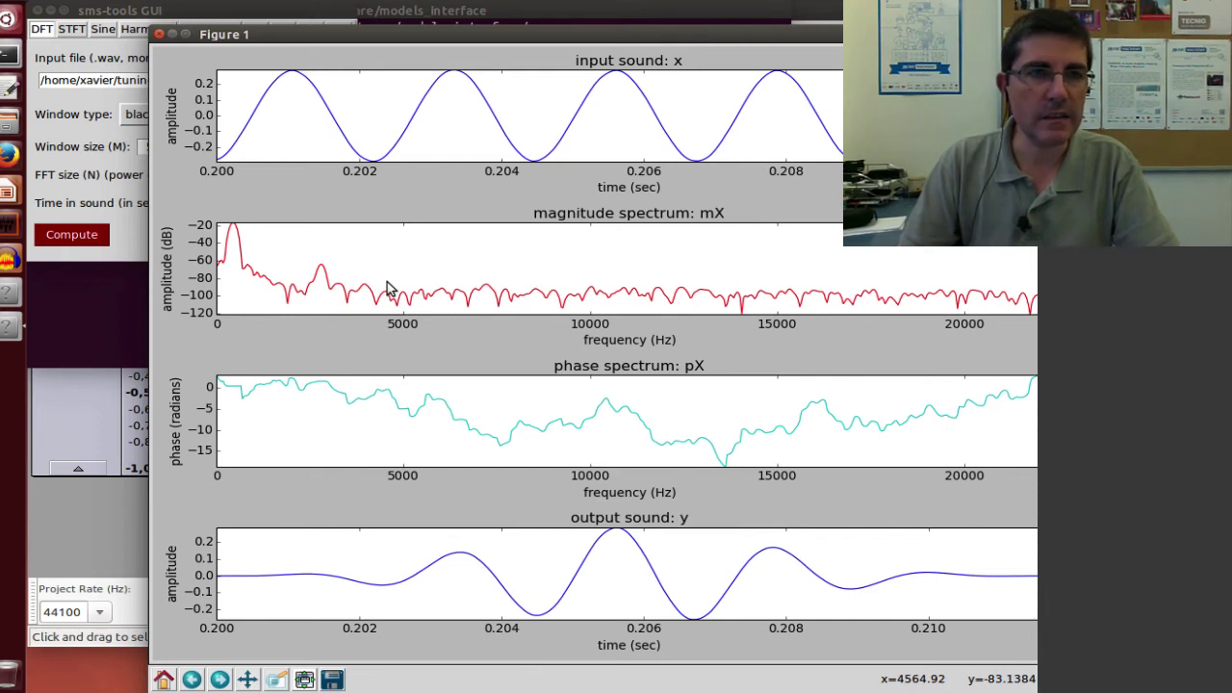
click(223, 17)
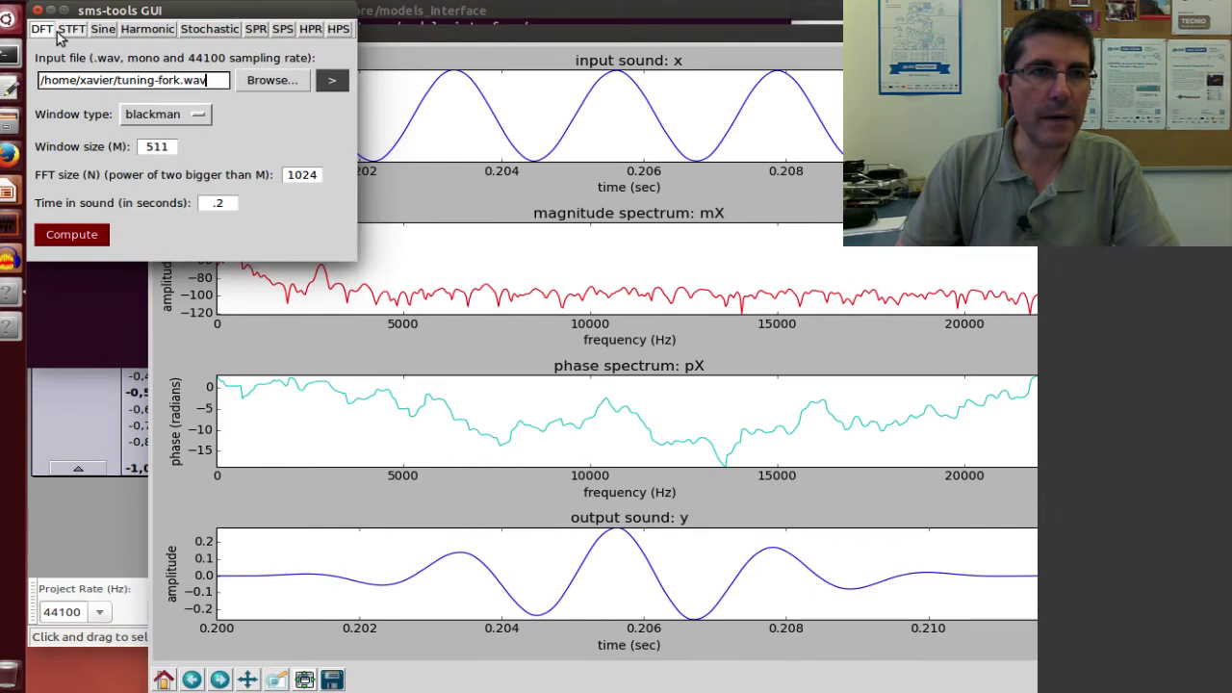
Load sine-440.wav from the sms-tools sounds folder as the input and play it
click(287, 85)
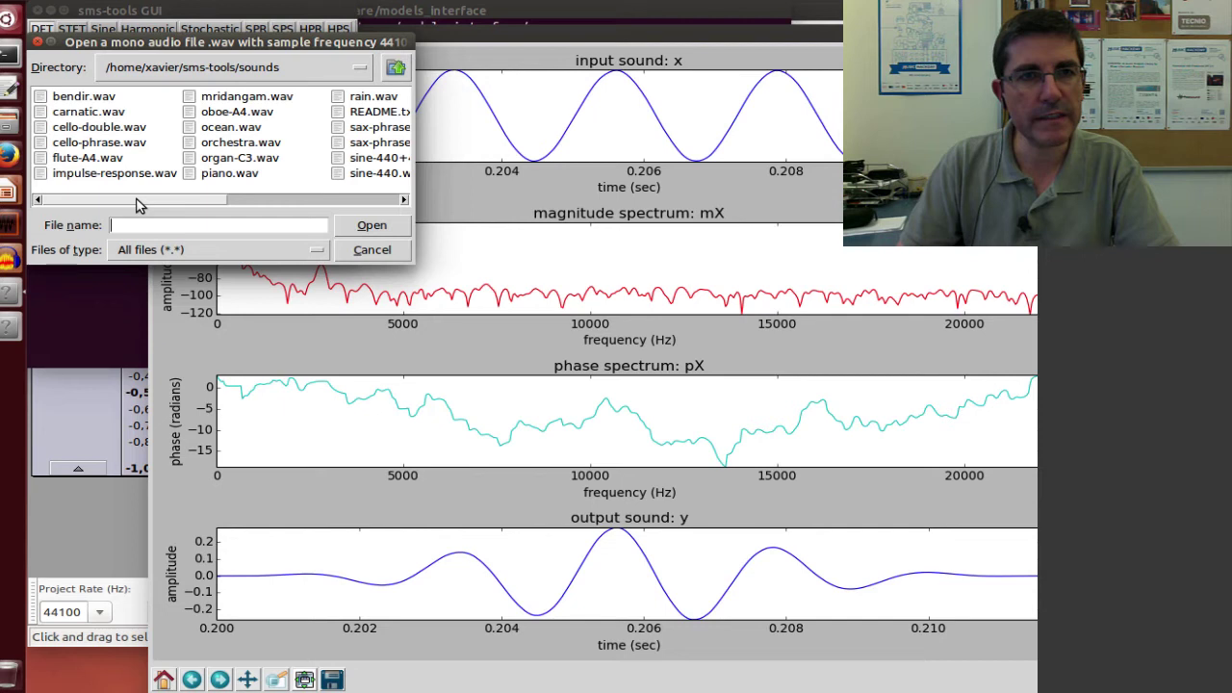
drag(137, 199, 181, 199)
click(280, 177)
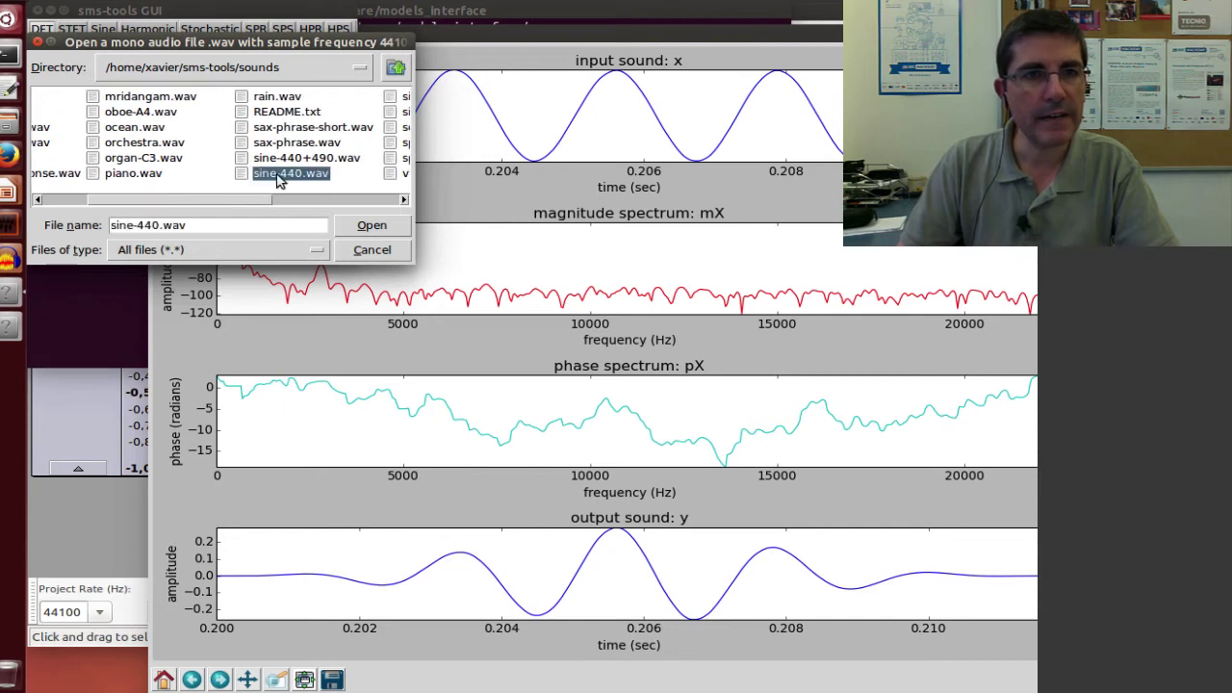
click(370, 227)
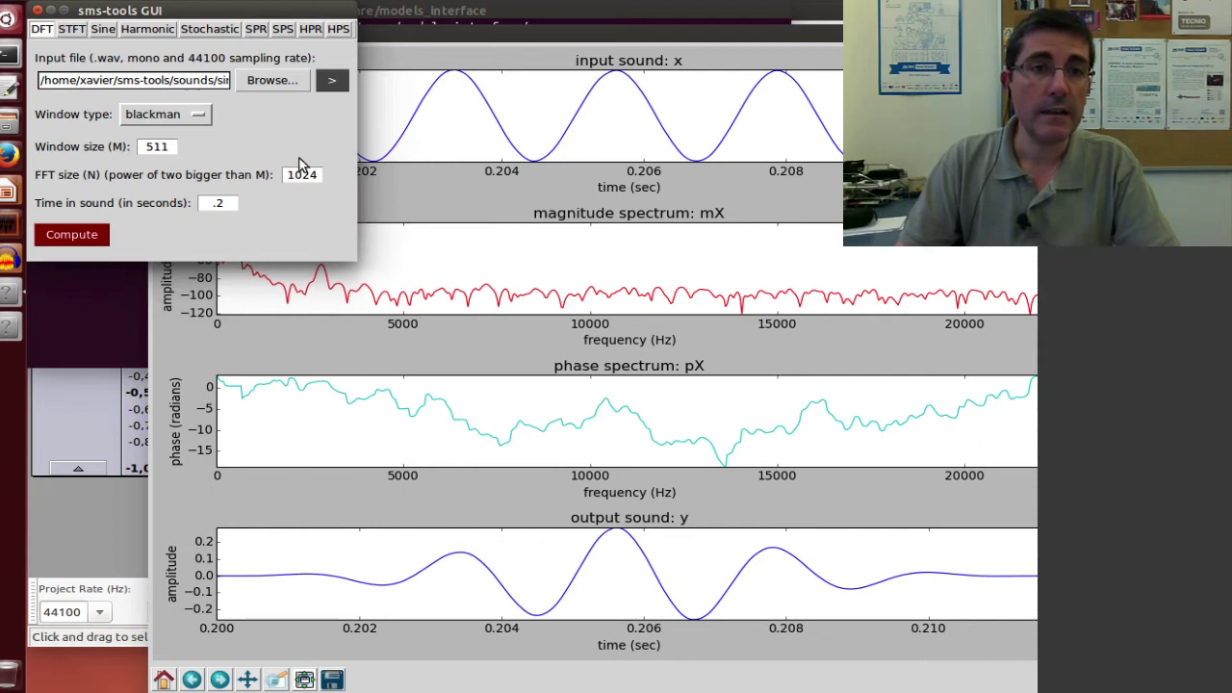
click(334, 86)
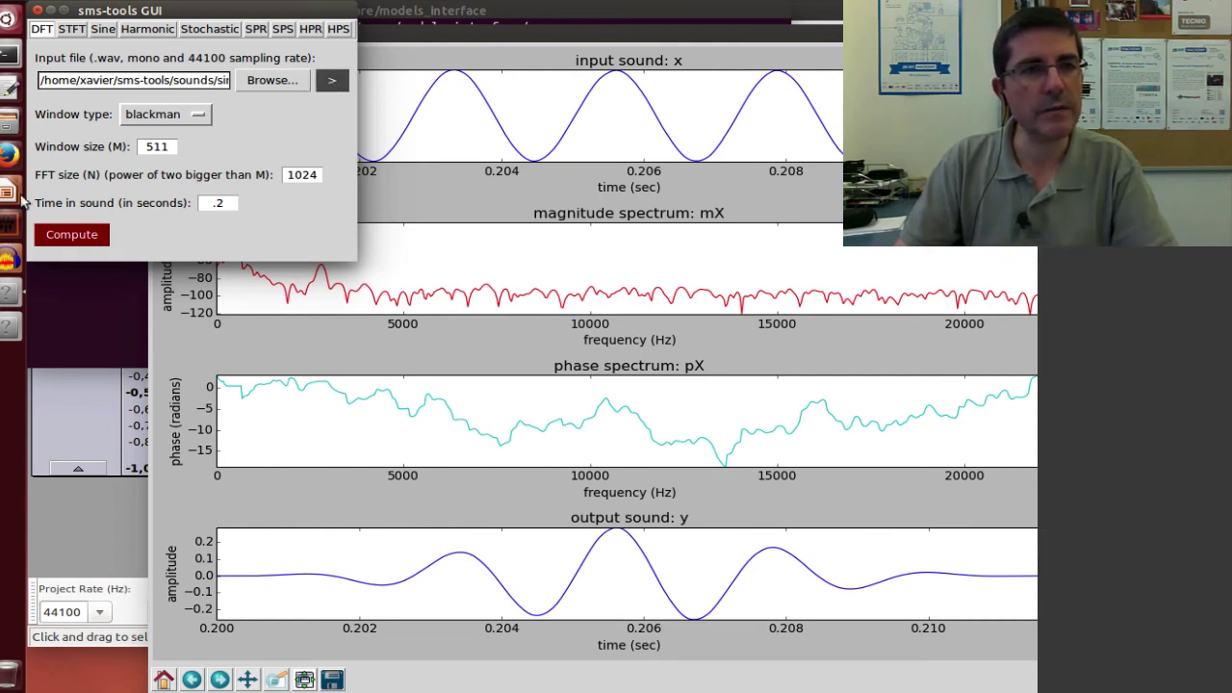
Compute the sine-440.wav DFT and position its figure beside the tuning-fork figure
click(72, 235)
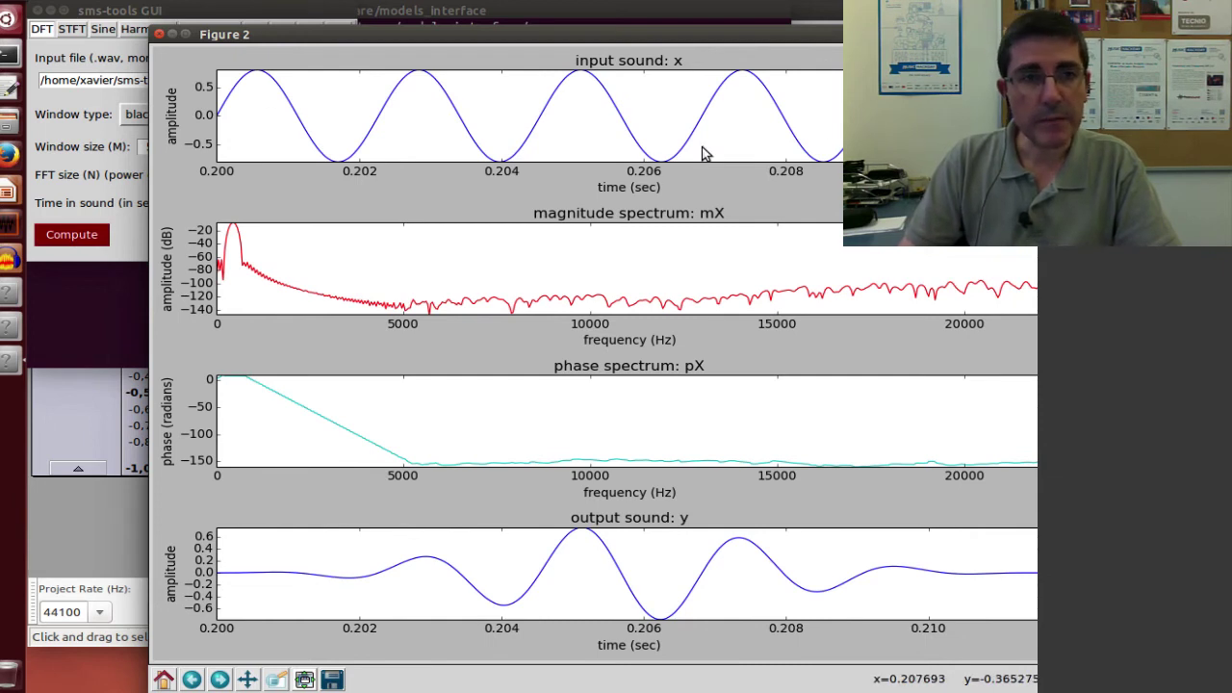
drag(472, 34, 503, 356)
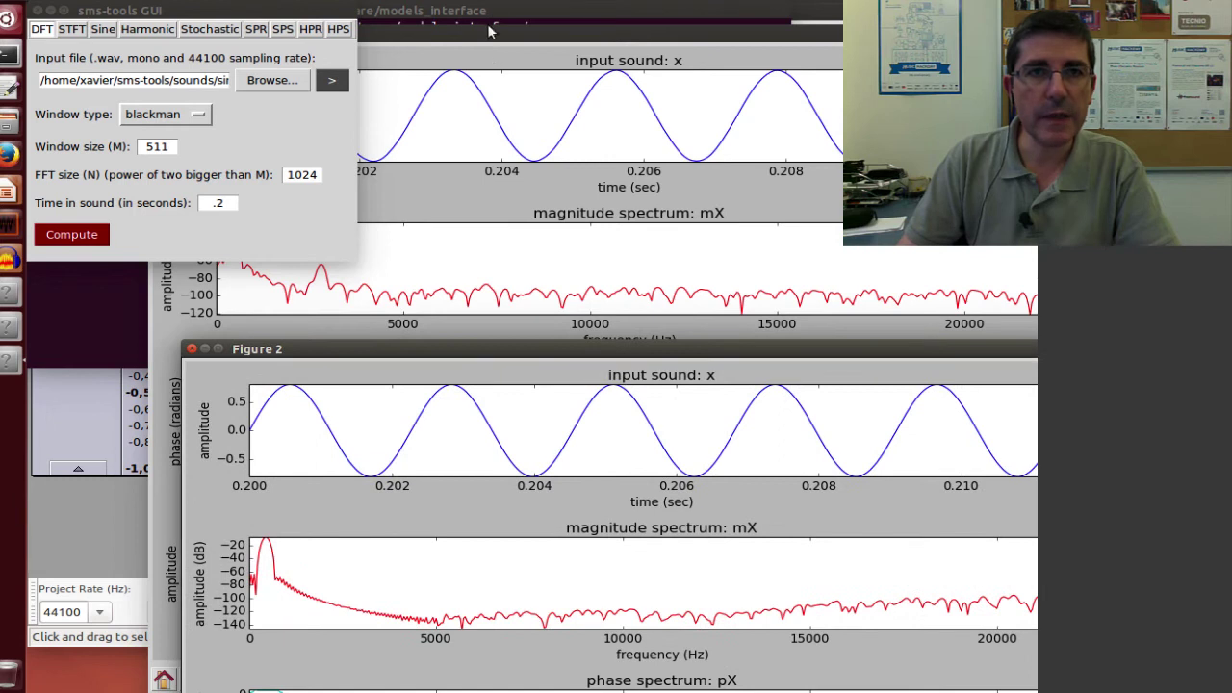
click(488, 32)
drag(563, 39, 930, 76)
drag(400, 349, 326, 370)
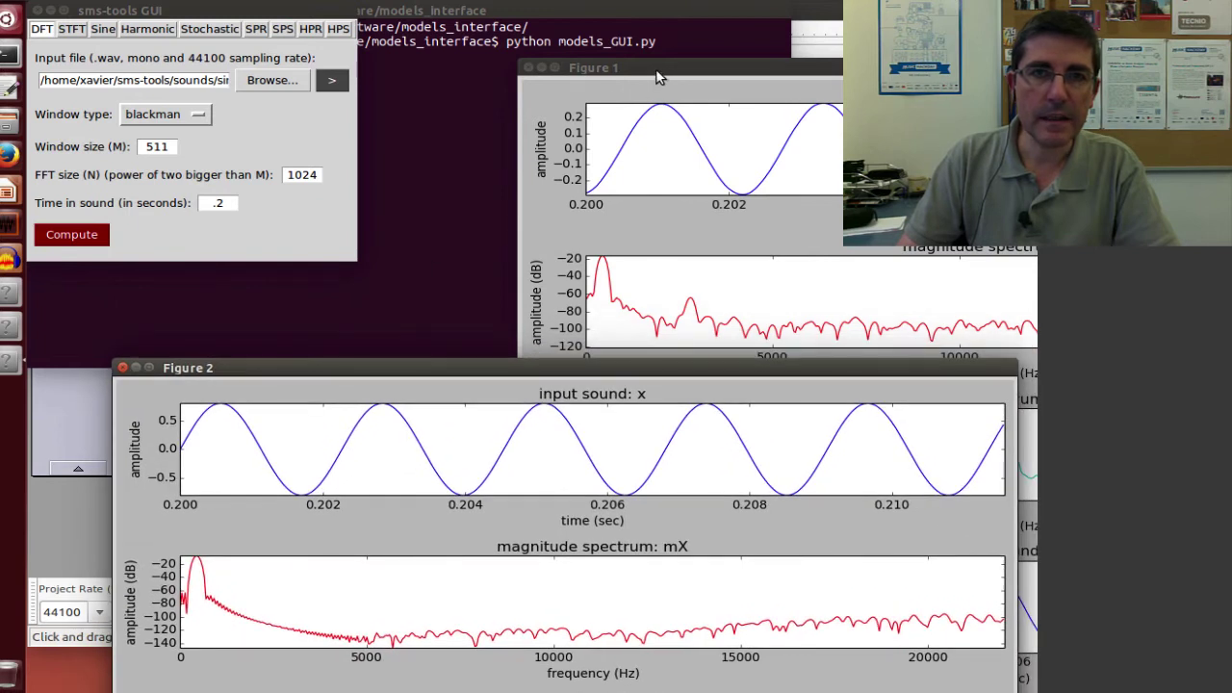
drag(657, 77, 669, 43)
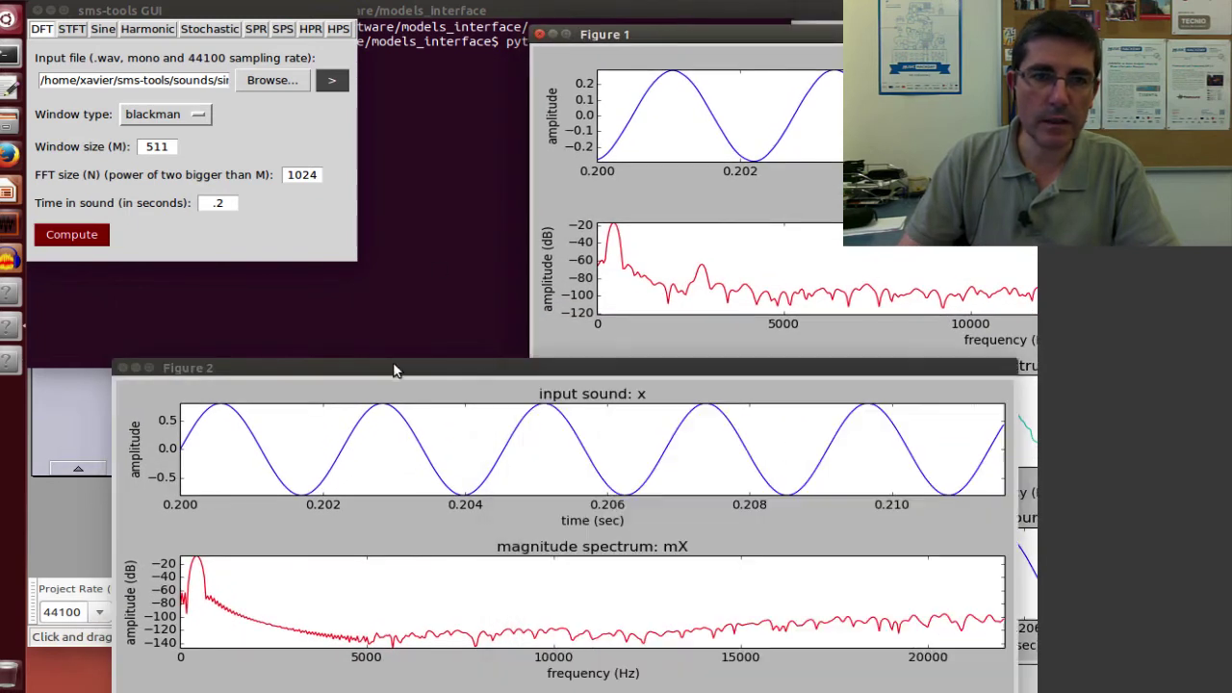
drag(348, 370, 267, 330)
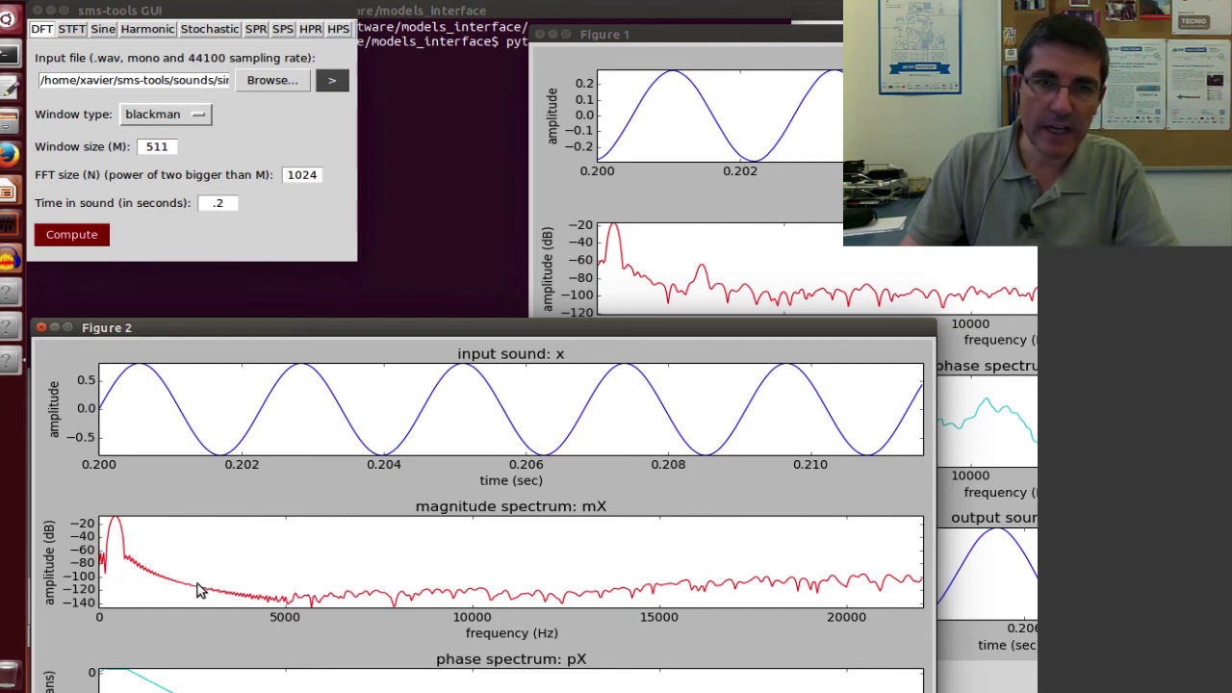
click(709, 43)
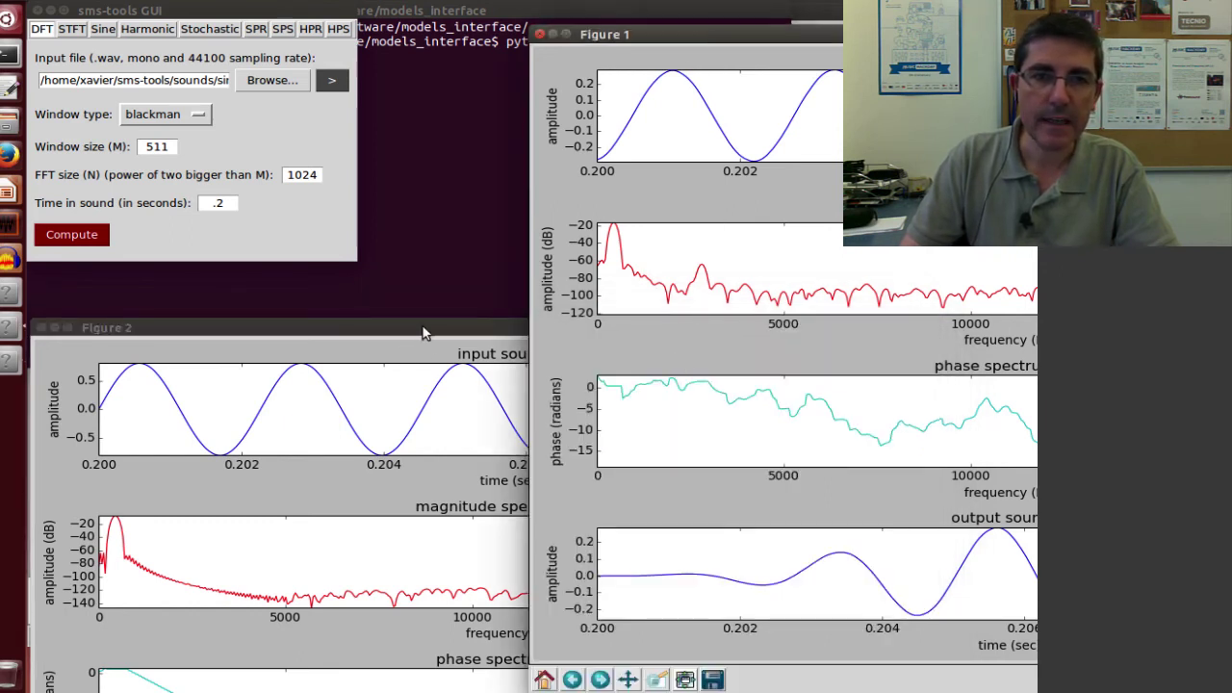
drag(424, 332, 427, 308)
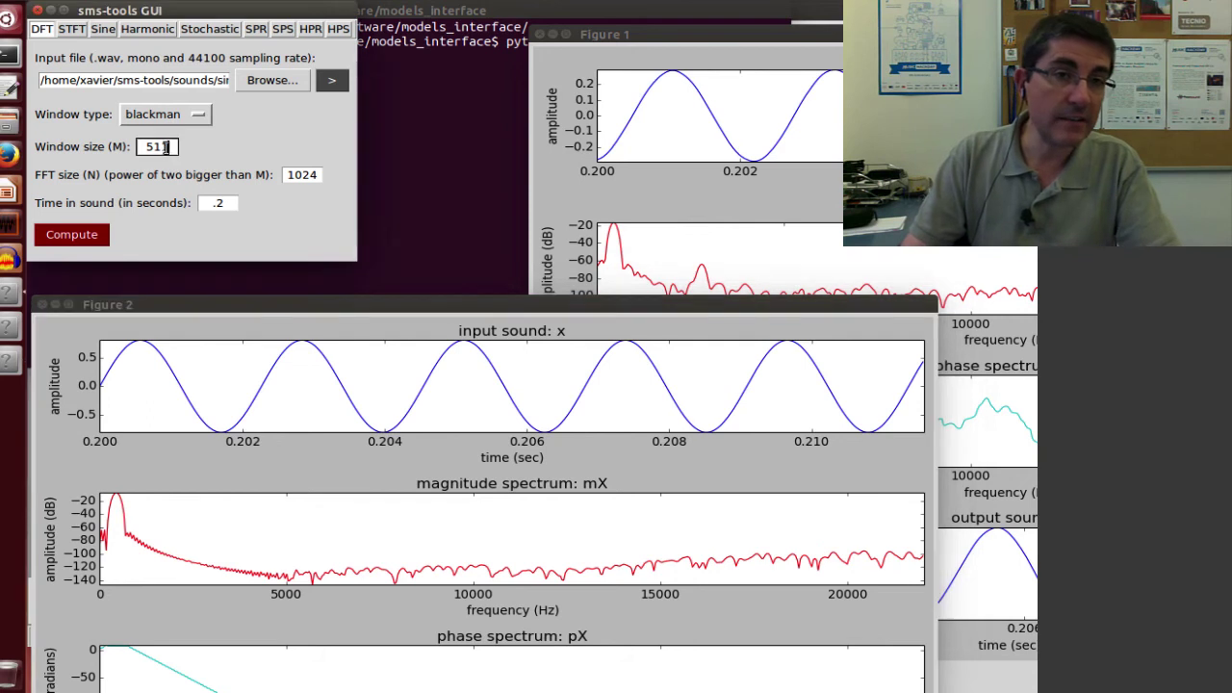
Change the DFT window size from 511 to 1001 and recompute the sine-wave analysis
double_click(160, 146)
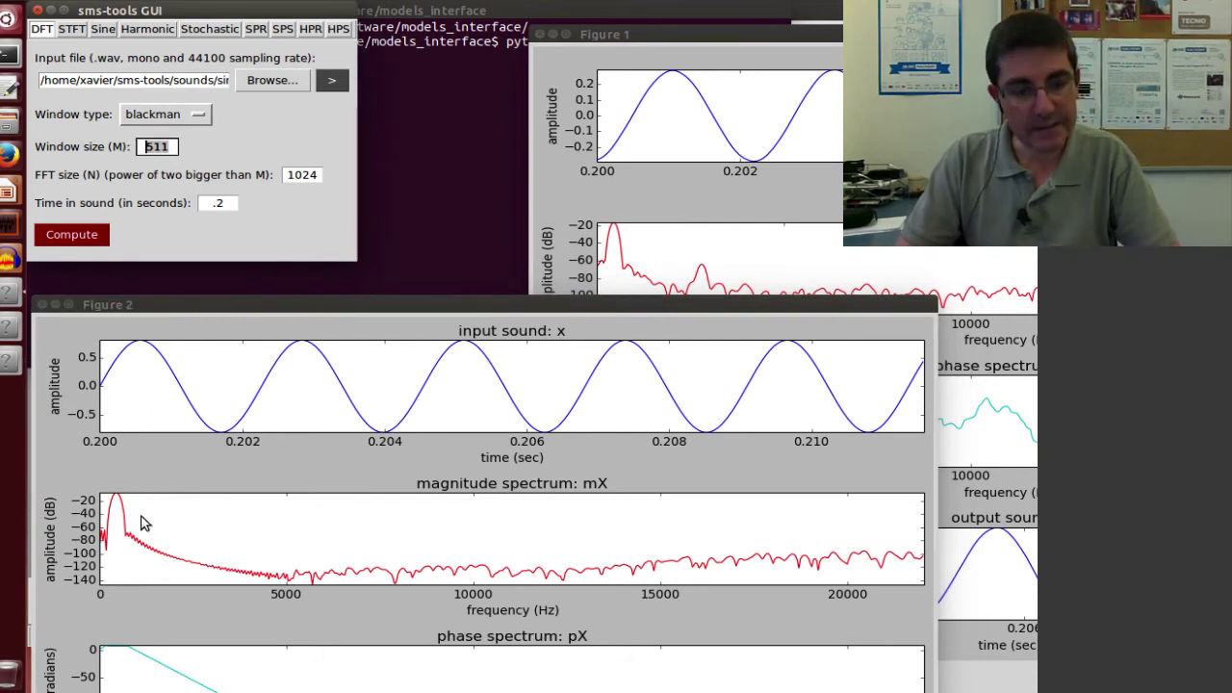
text(1001)
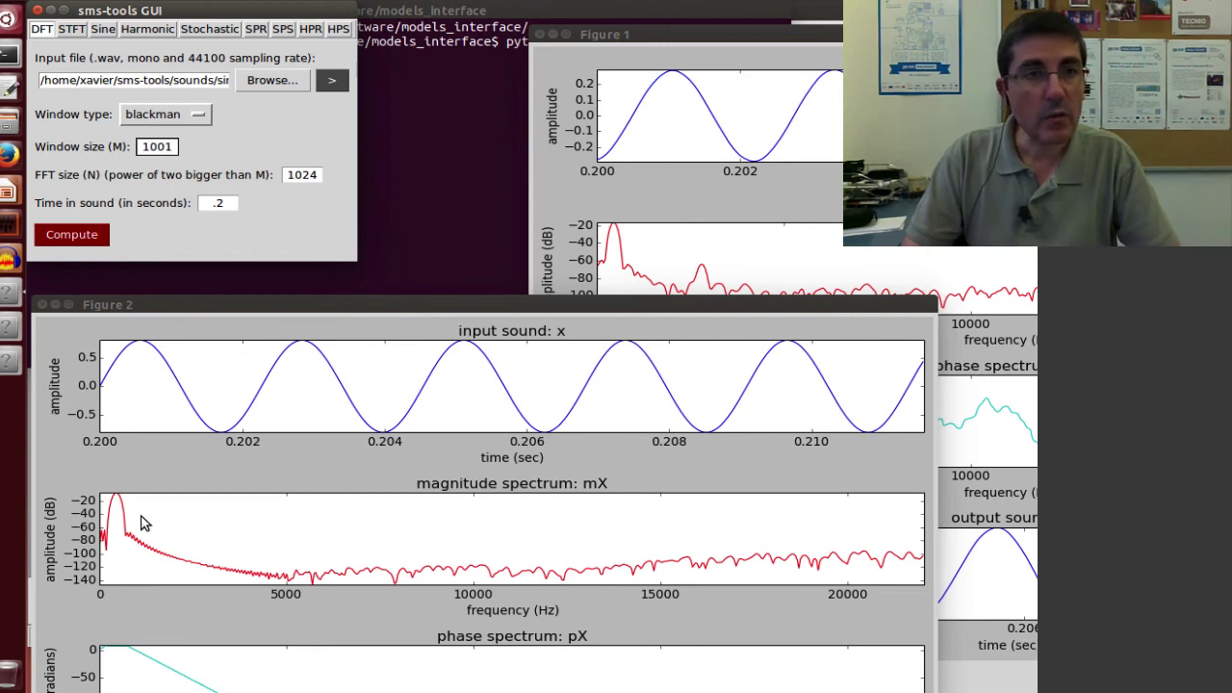
click(73, 236)
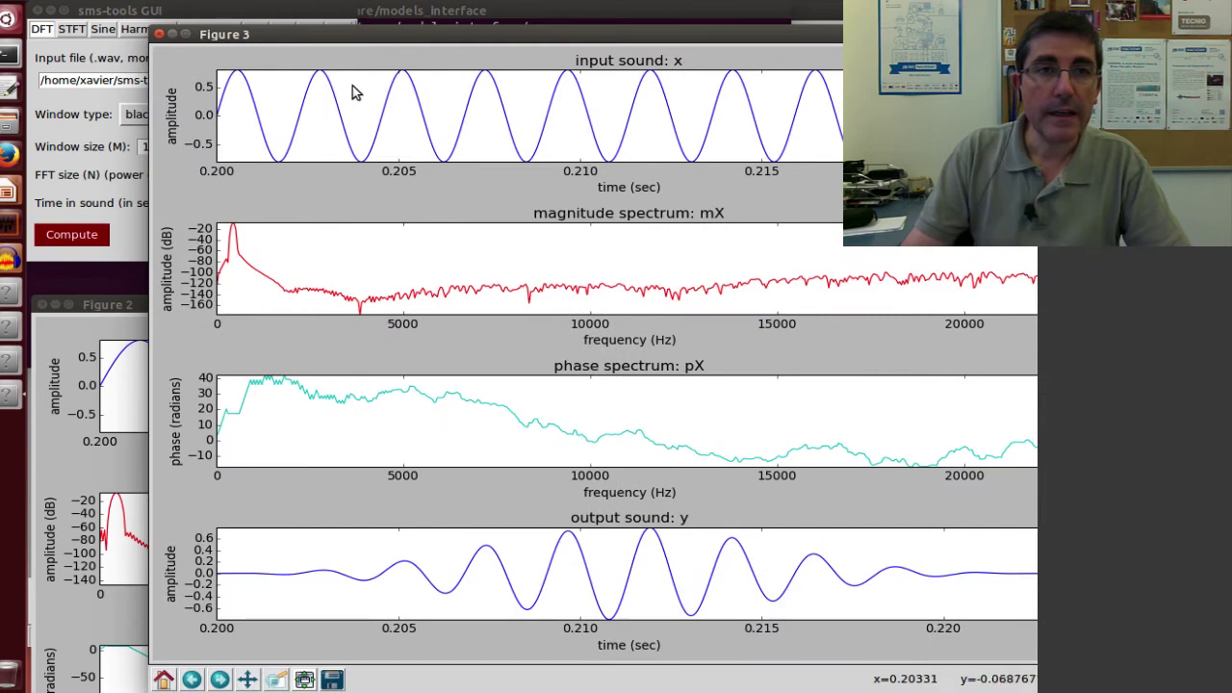
Arrange the new 1001-window plots beside the earlier sine analysis, then return to the settings window
mouse_move(357, 35)
mouse_down()
mouse_move(433, 31)
mouse_move(356, 26)
mouse_up()
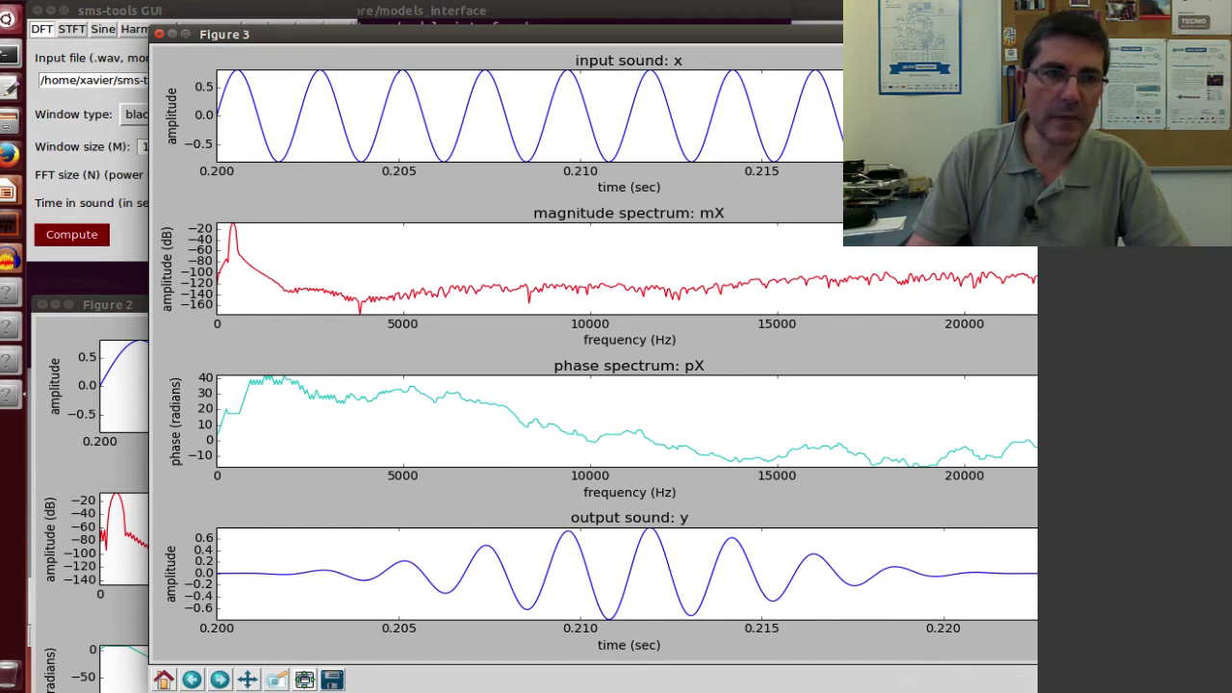
drag(87, 308, 115, 323)
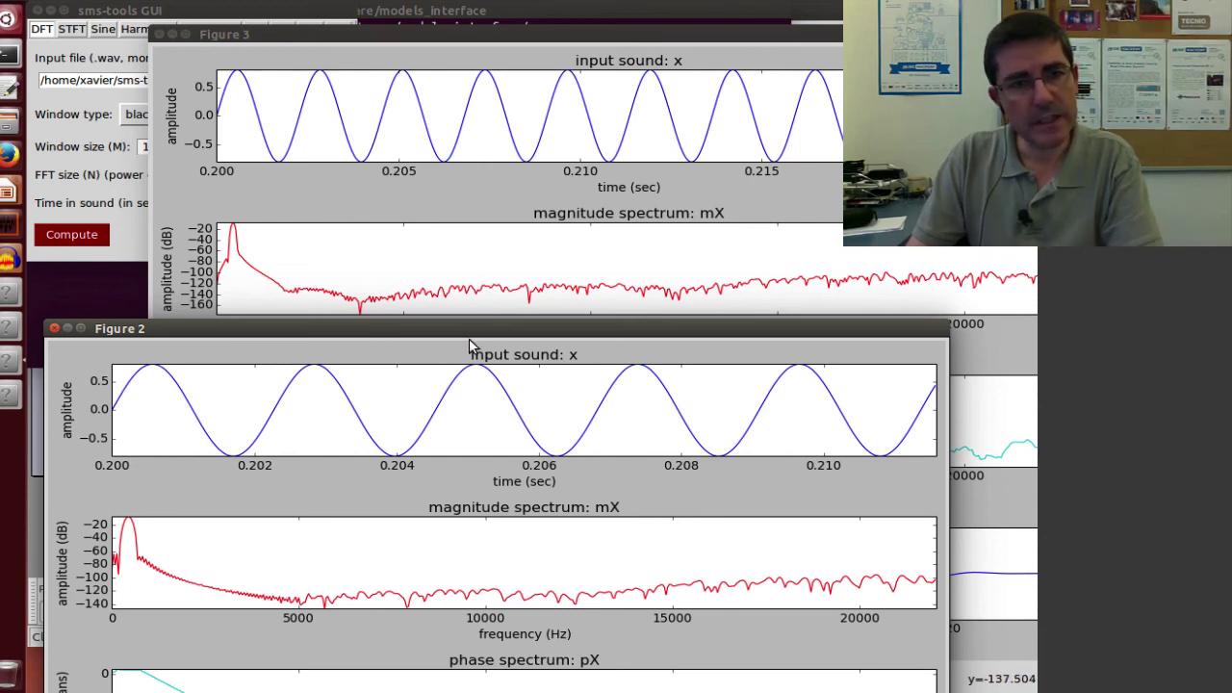
click(356, 39)
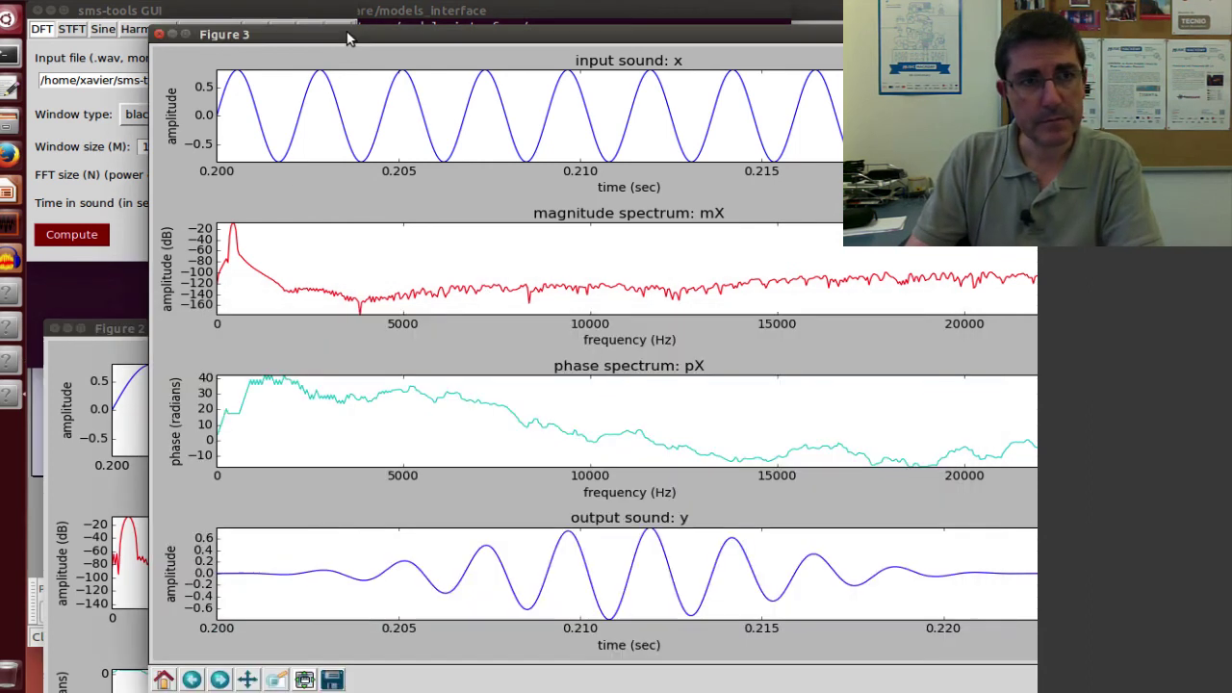
click(133, 13)
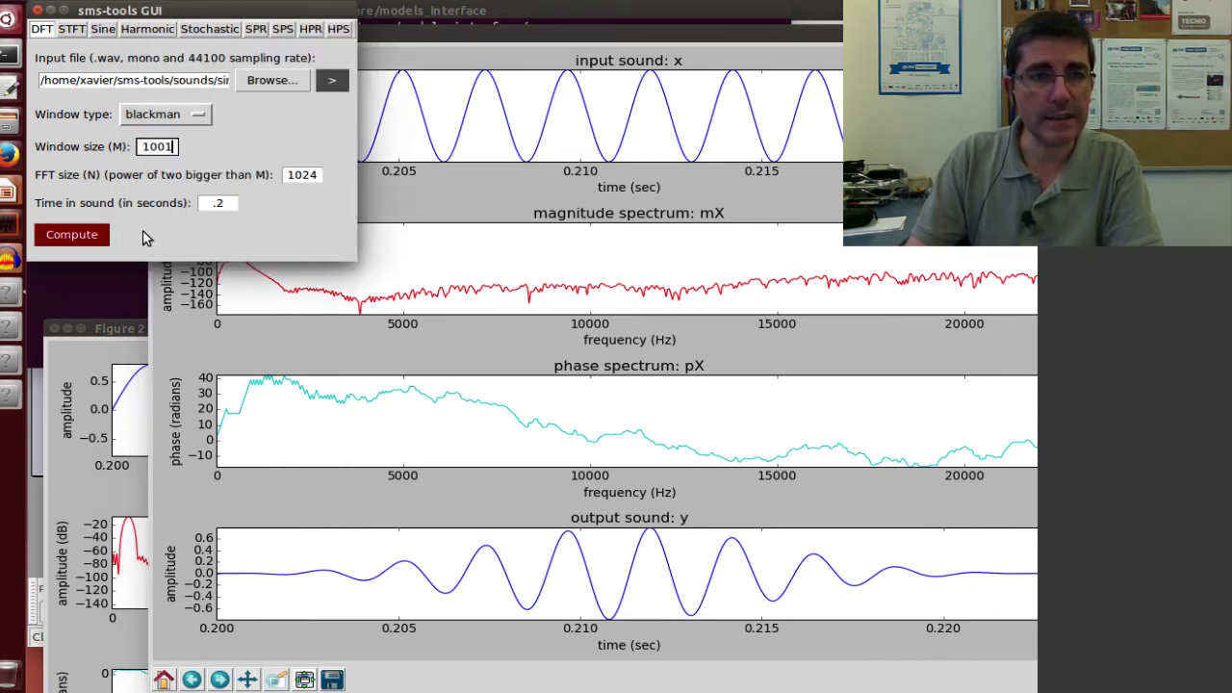
Change the time in sound from .2 to .5 seconds and recompute the sine-wave DFT
click(229, 203)
key(Left)
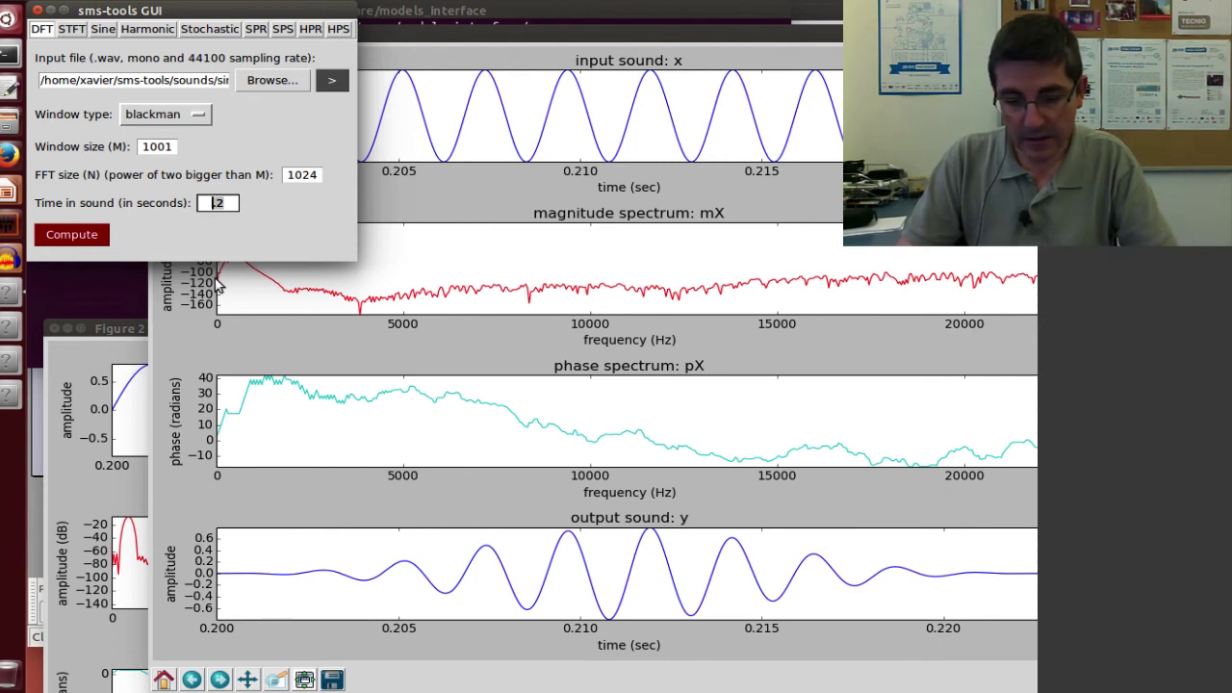
key(Delete)
text(5)
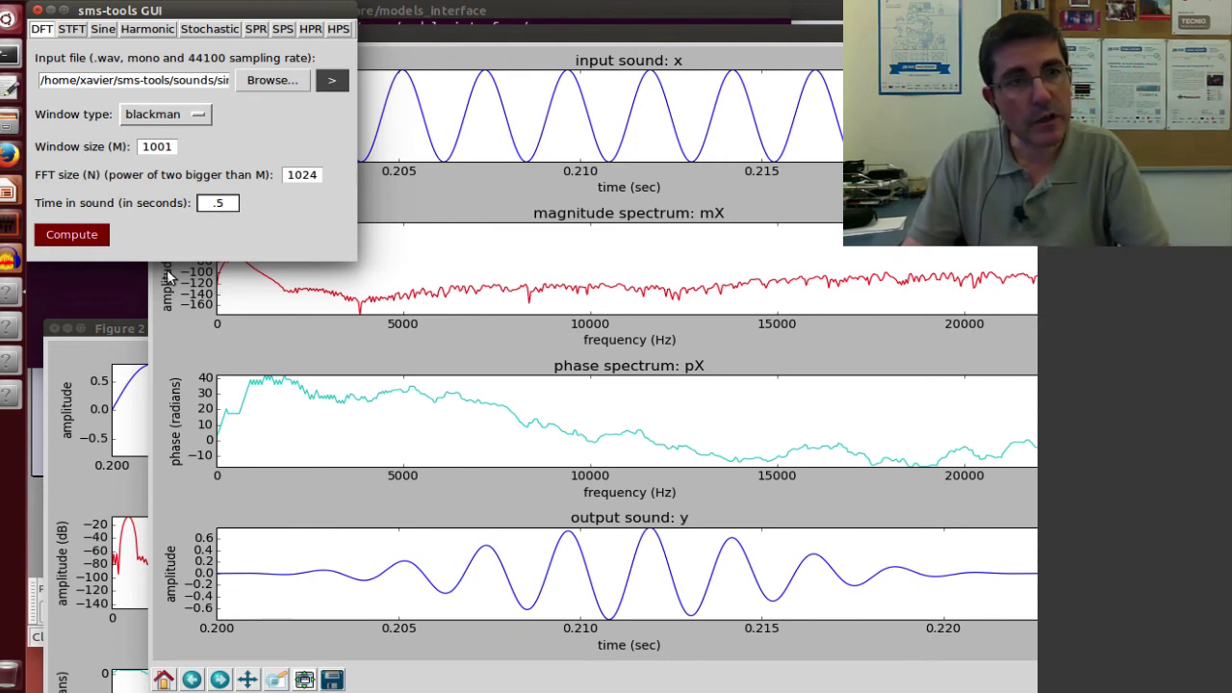
click(72, 235)
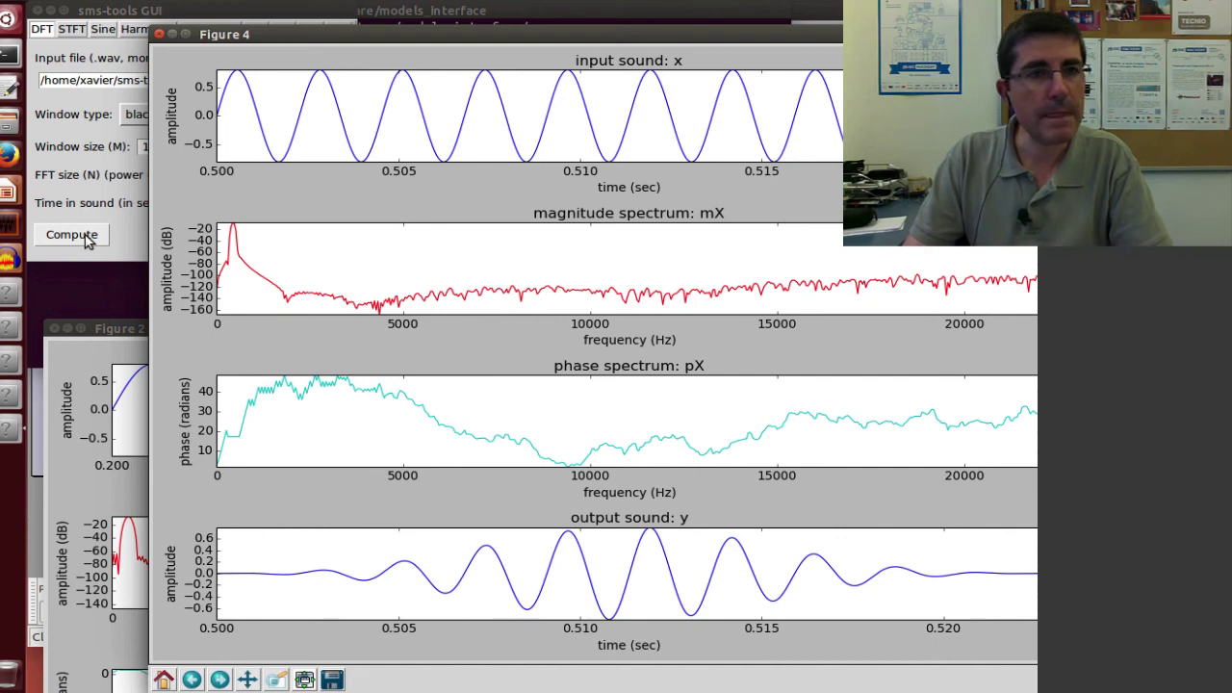
Bring the '2D1: Analyzing a sound' slides in LibreOffice Impress forward and open the Slide Show menu
click(12, 193)
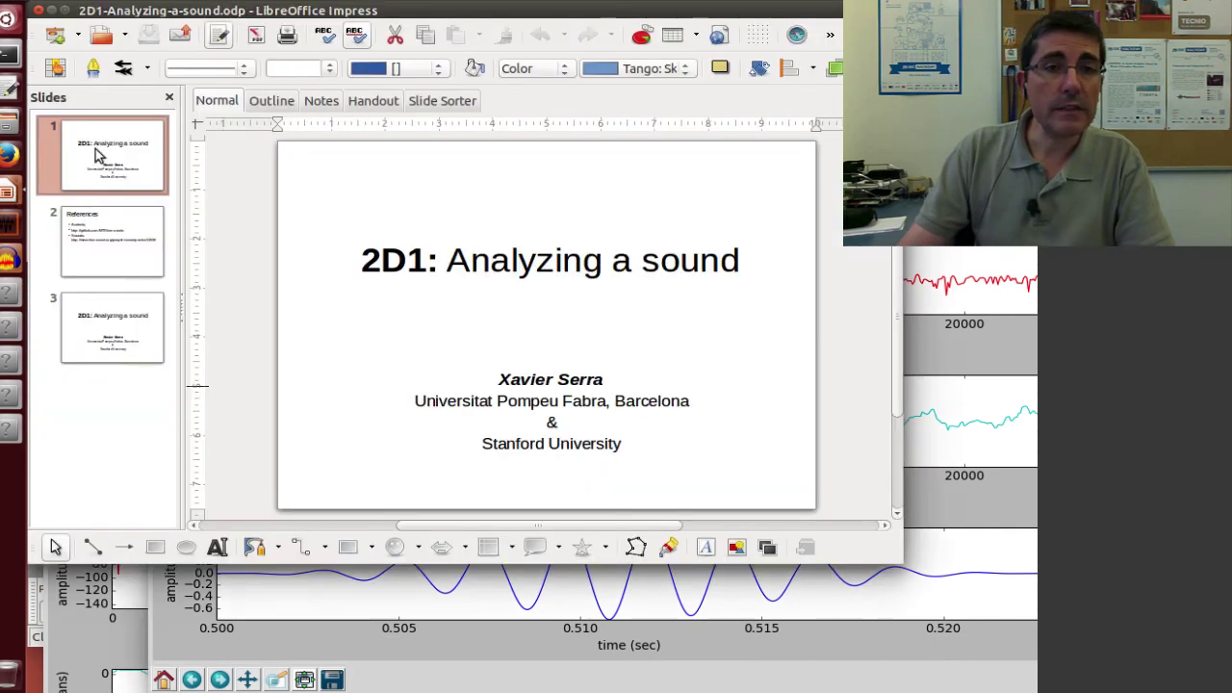
click(321, 10)
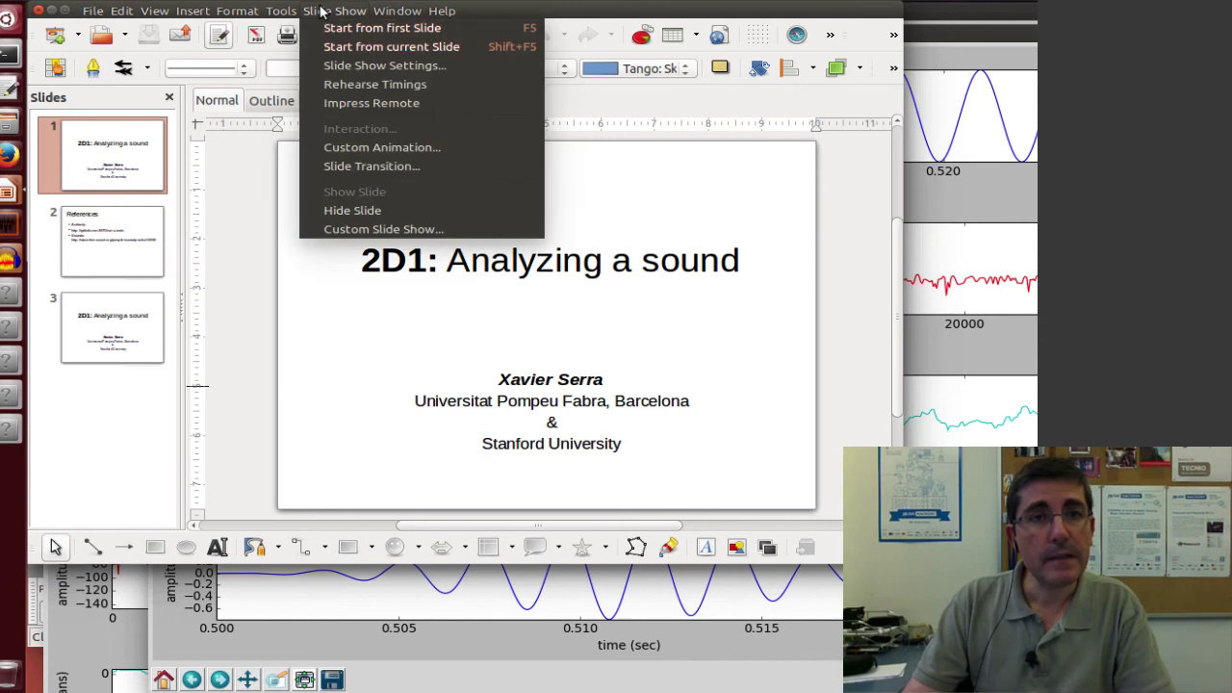